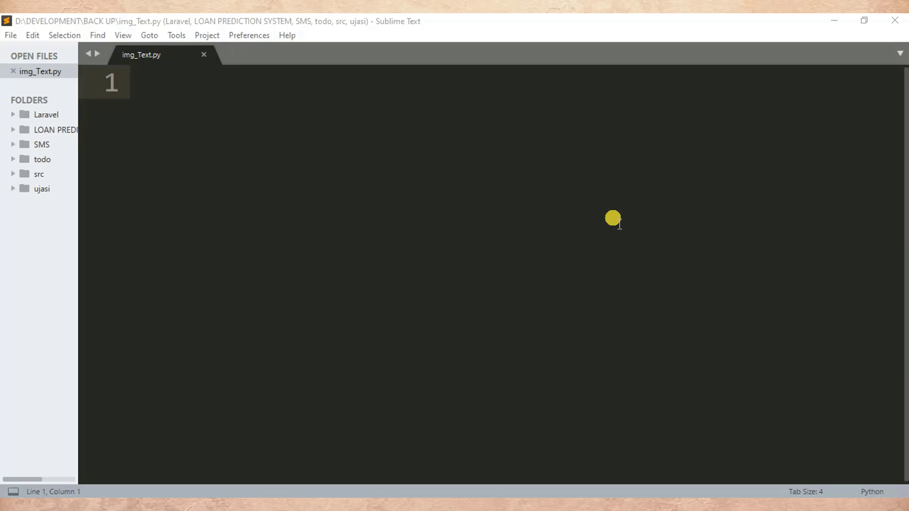
Write 'import cv2 as cv' and 'import imutils as im' in img_Text.py, then save.
left_click(323, 124)
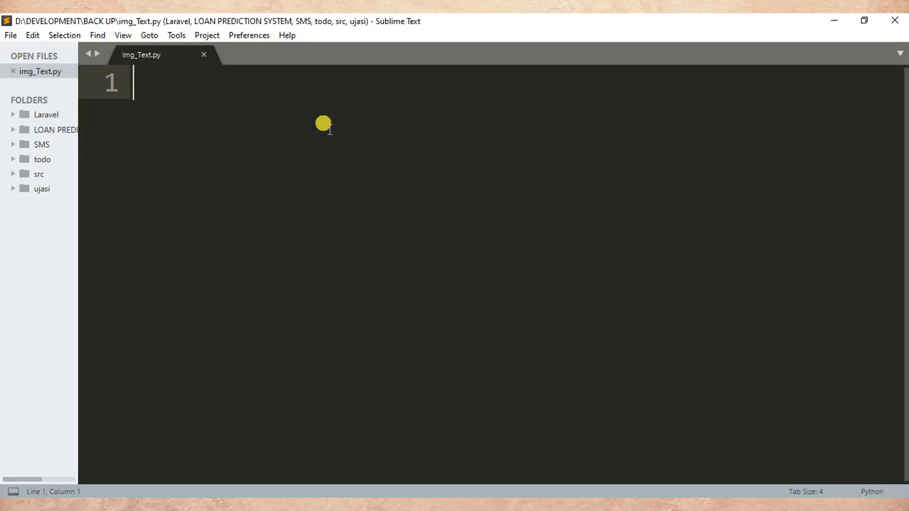
type("impo")
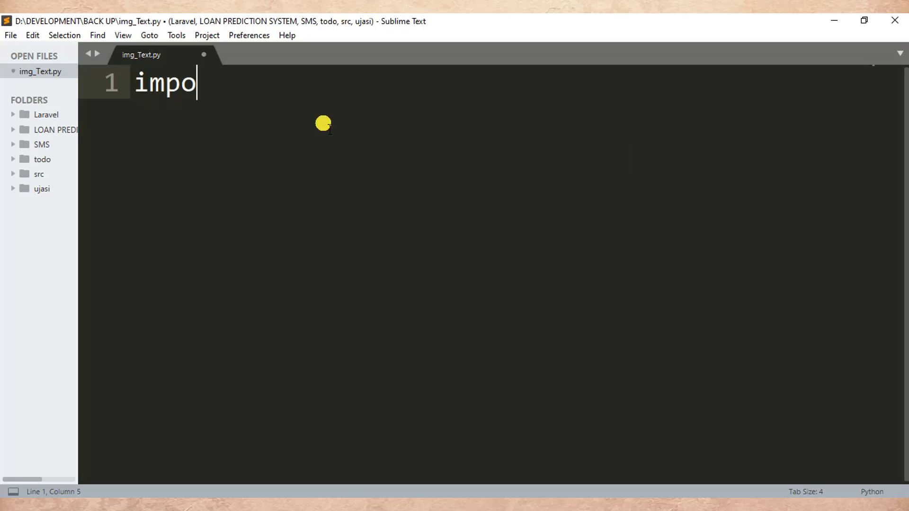
type("e")
key("BackSpace")
type("rt ")
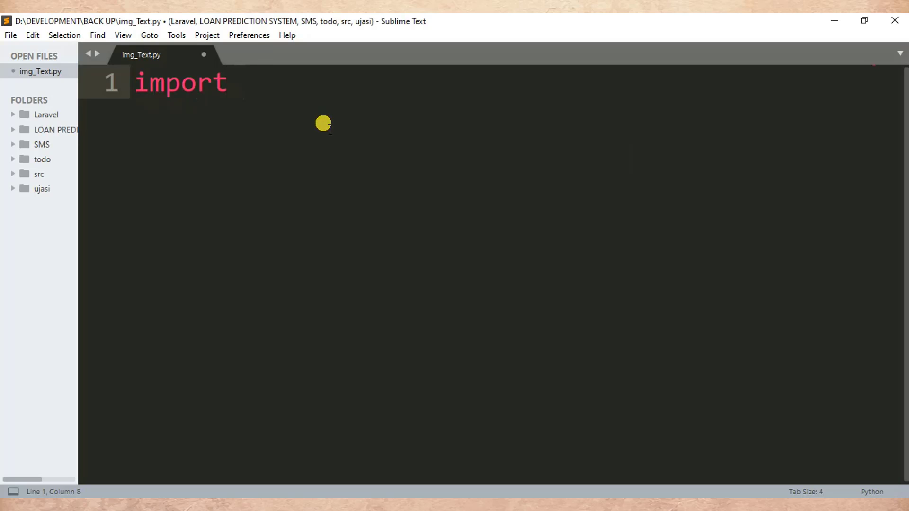
type("cv2 ")
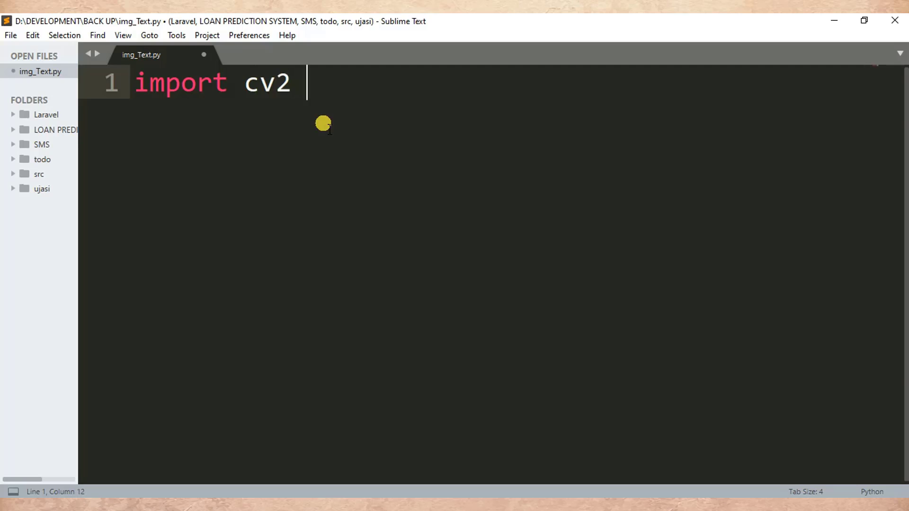
type("as c")
type("v")
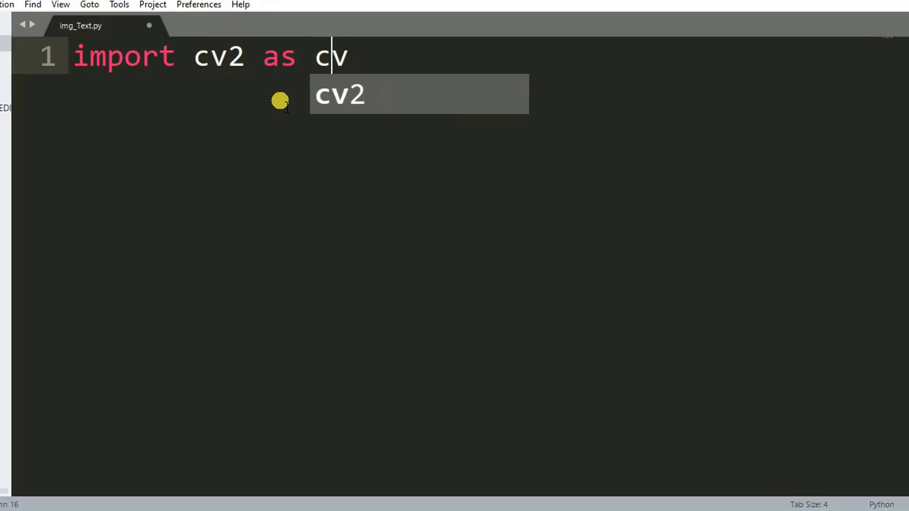
type("2")
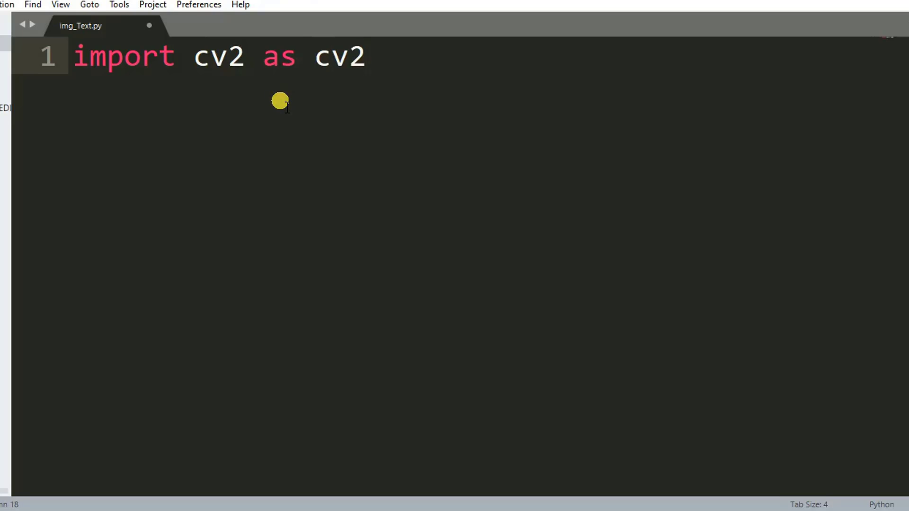
key("BackSpace")
key("Return")
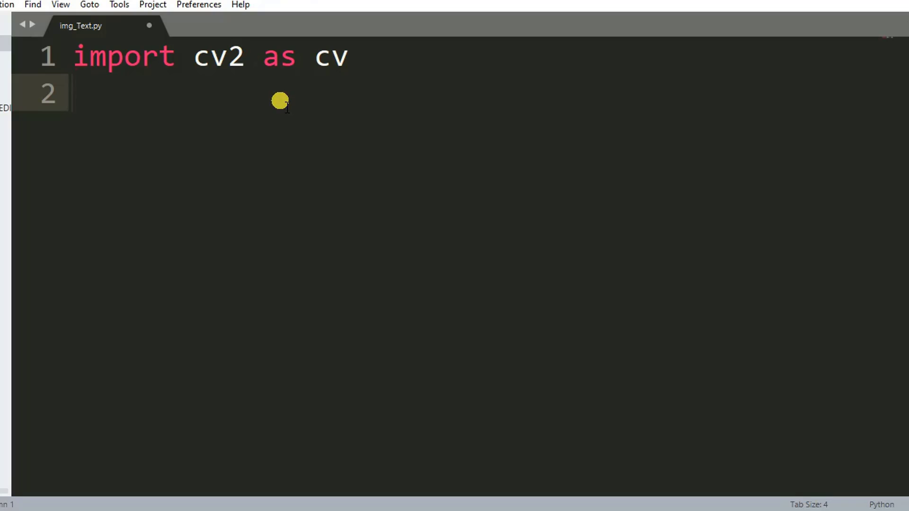
type("imp")
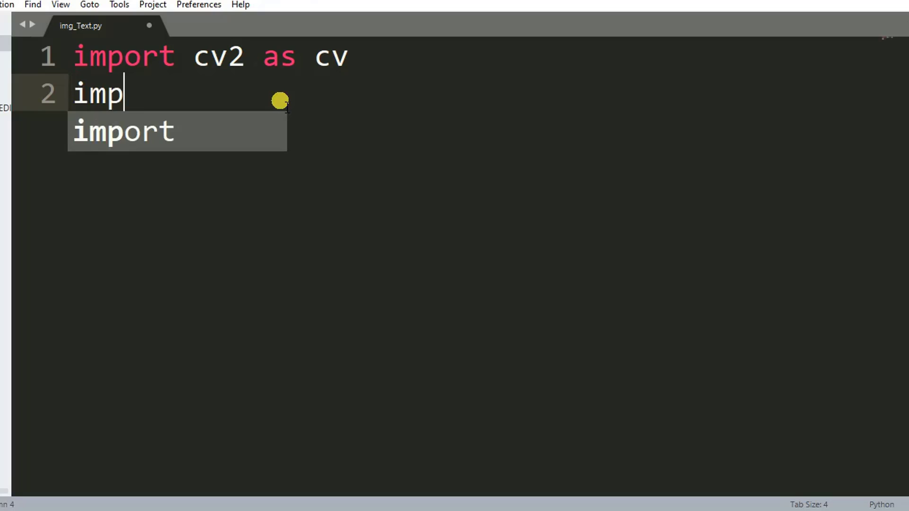
type("ort ")
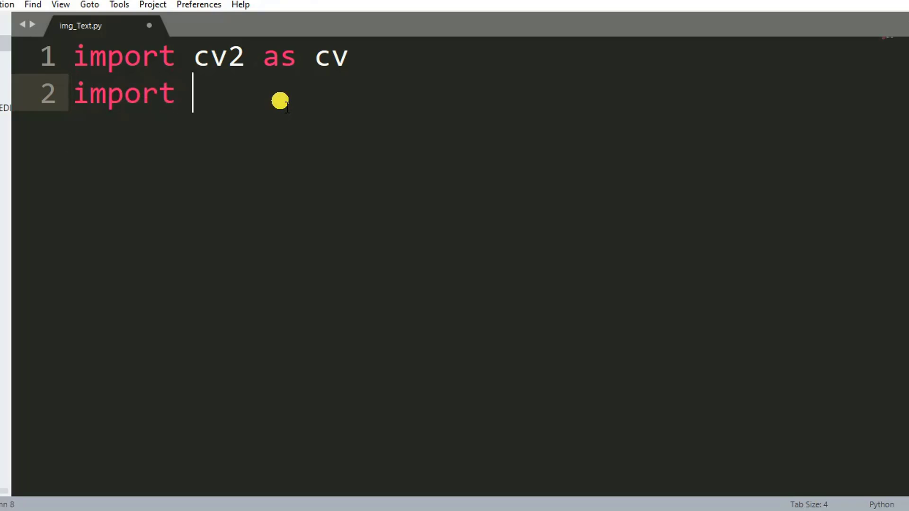
type("im")
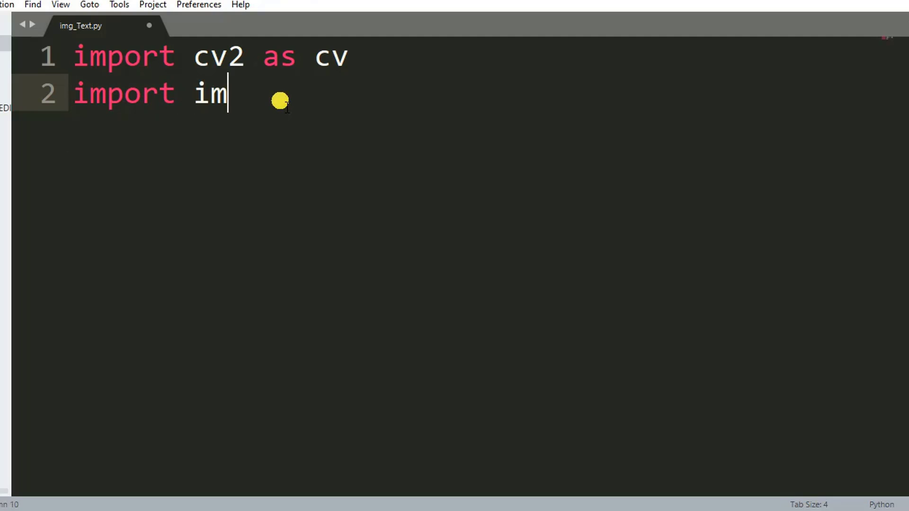
type("util")
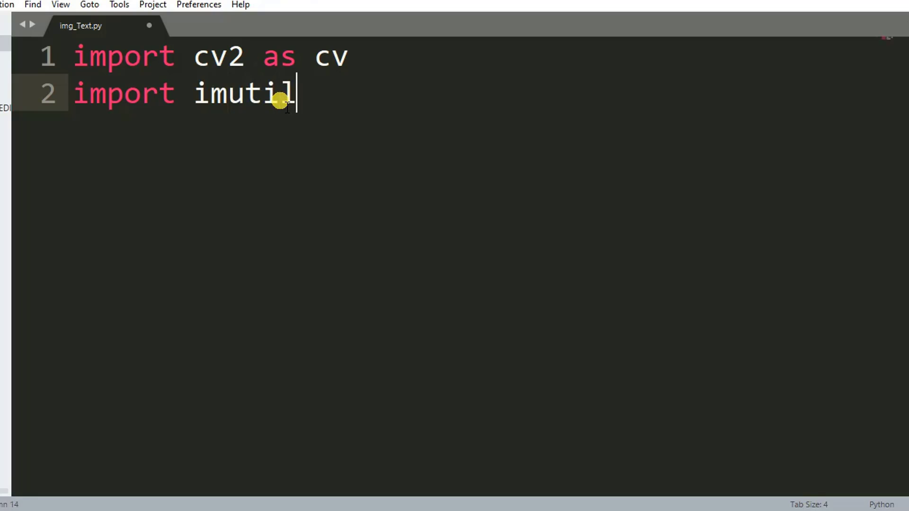
type("s as ")
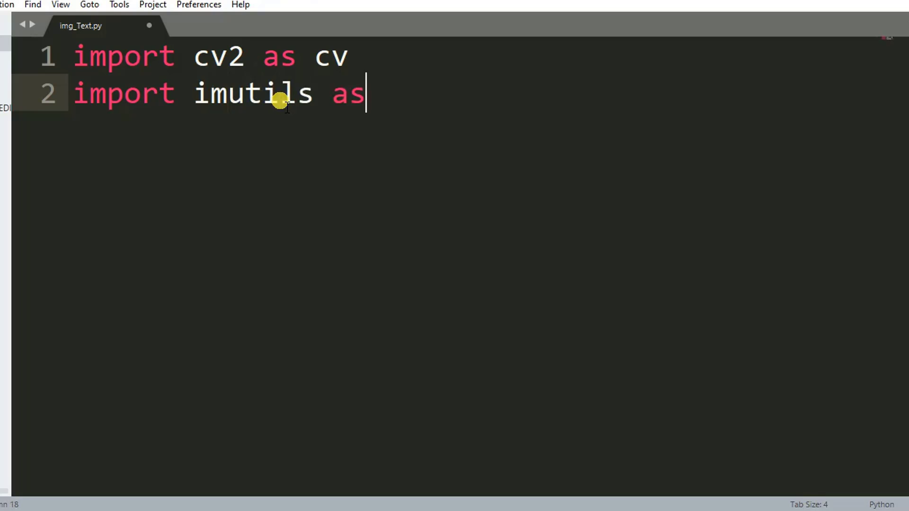
type("im")
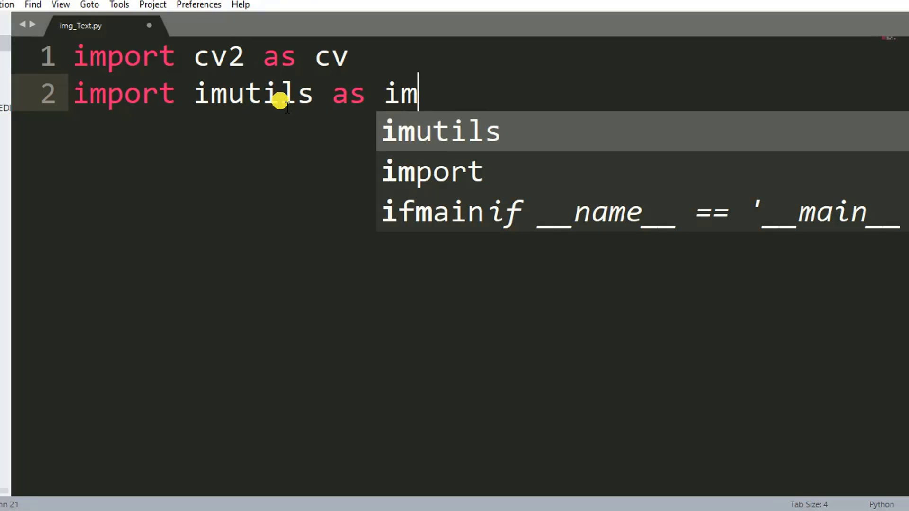
key("Tab")
key("BackSpace")
key("BackSpace")
key("BackSpace")
key("BackSpace")
key("BackSpace")
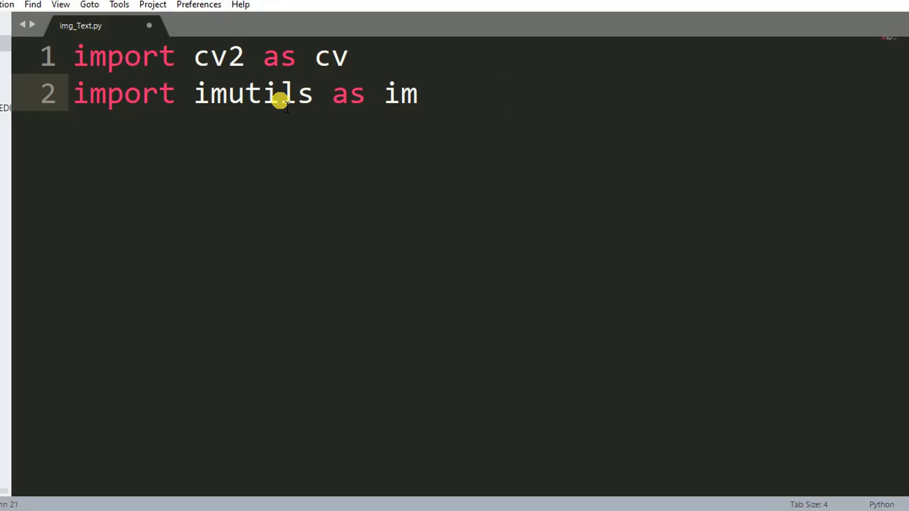
key("Return")
key("Return")
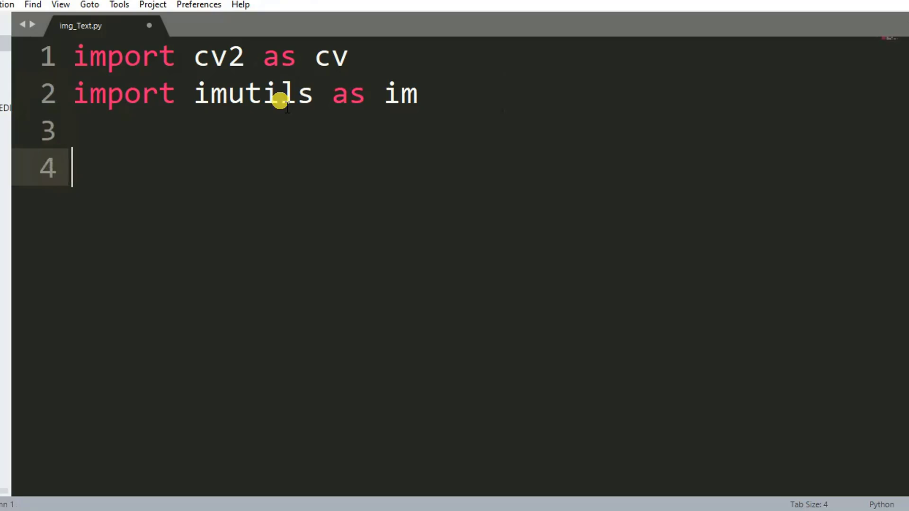
key("ctrl+s")
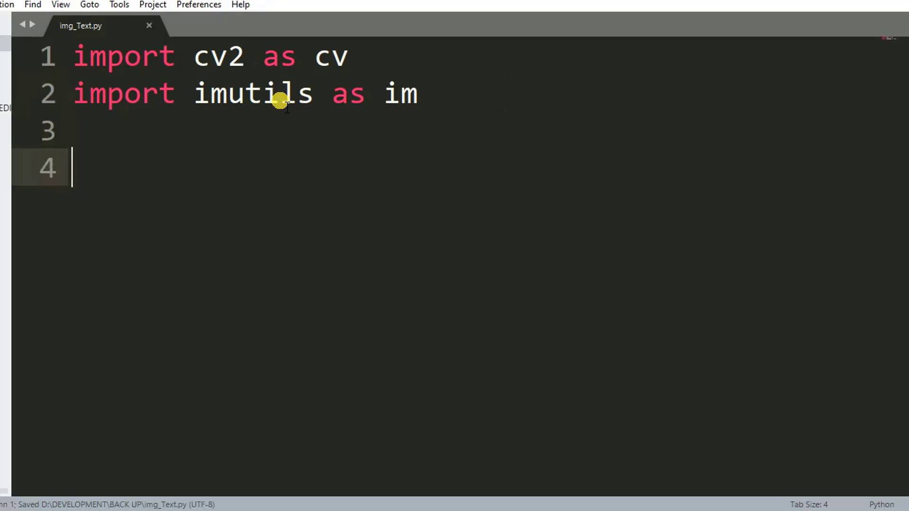
type("img")
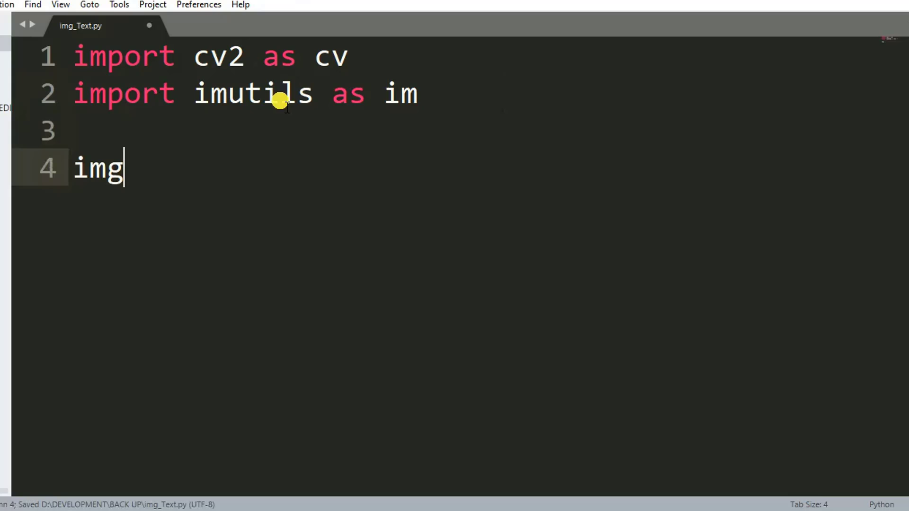
type(" =")
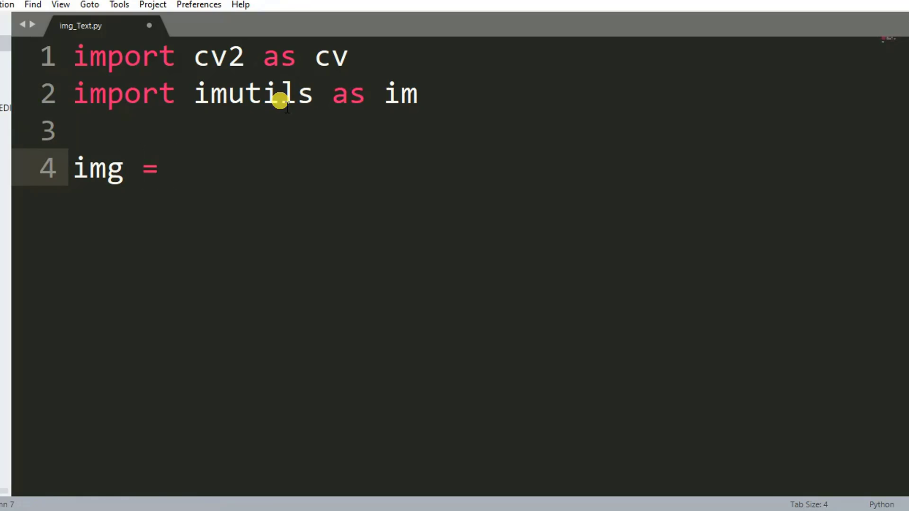
type(" cv")
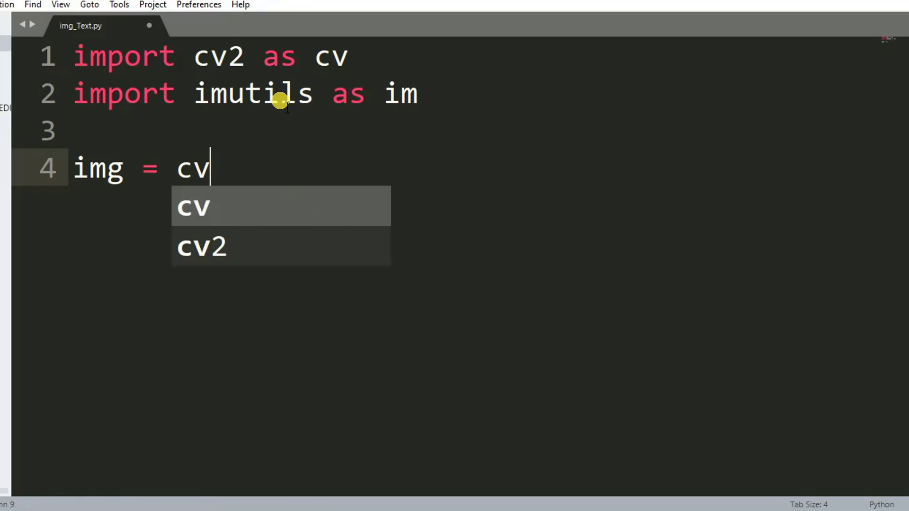
type(".r")
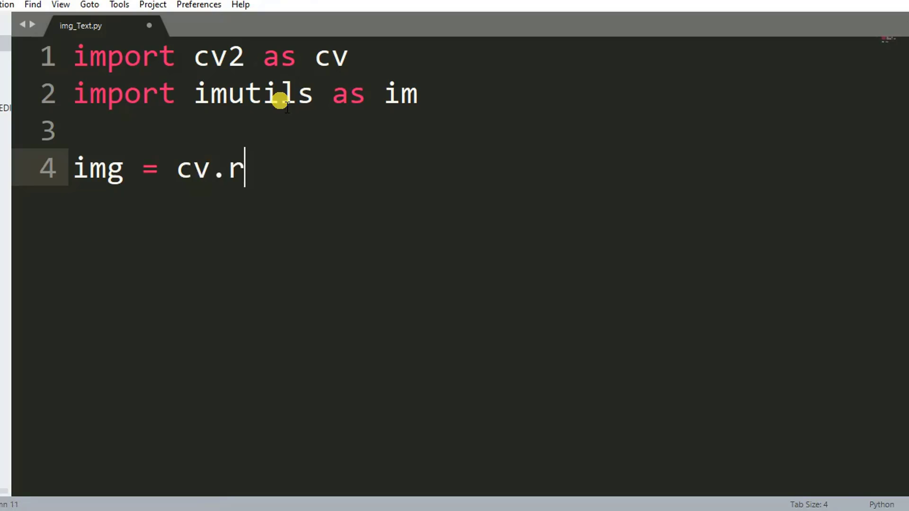
Add img = cv.imread('basketball.jpg') on line 4, save, and start line 5.
key("BackSpace")
type("imre")
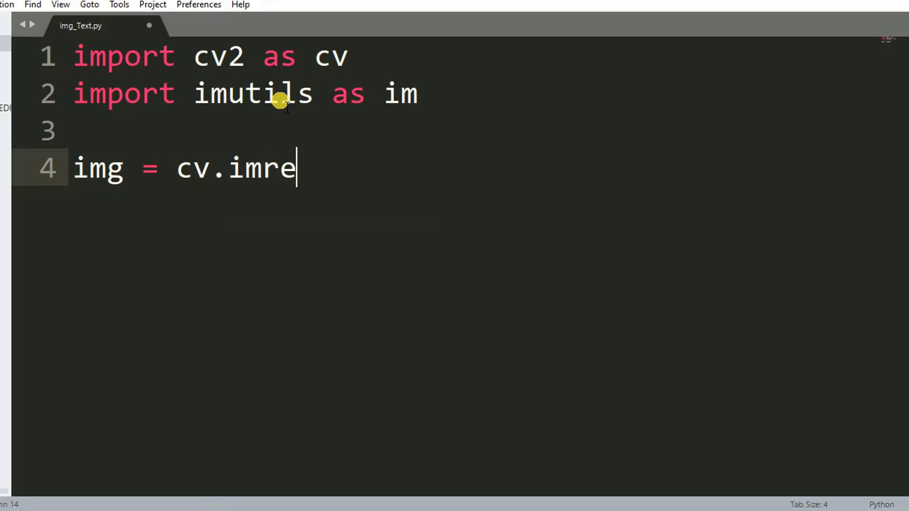
type("ad")
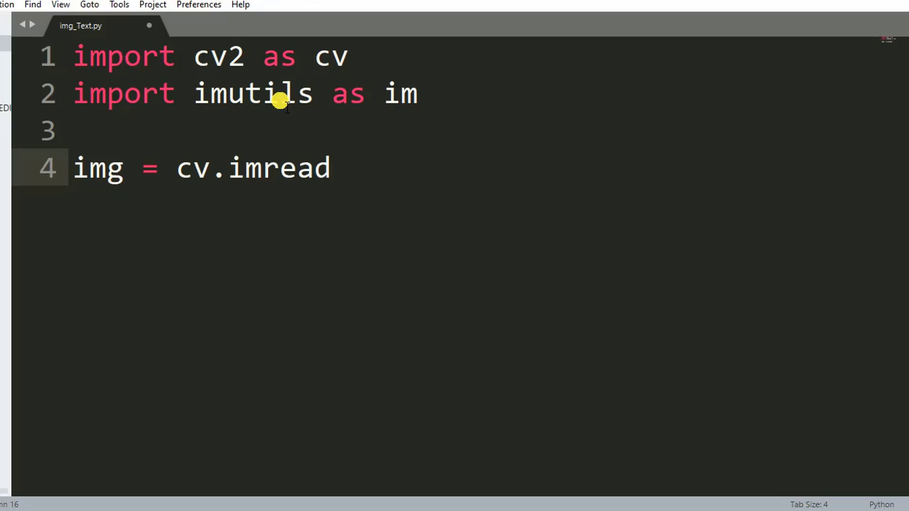
type("('")
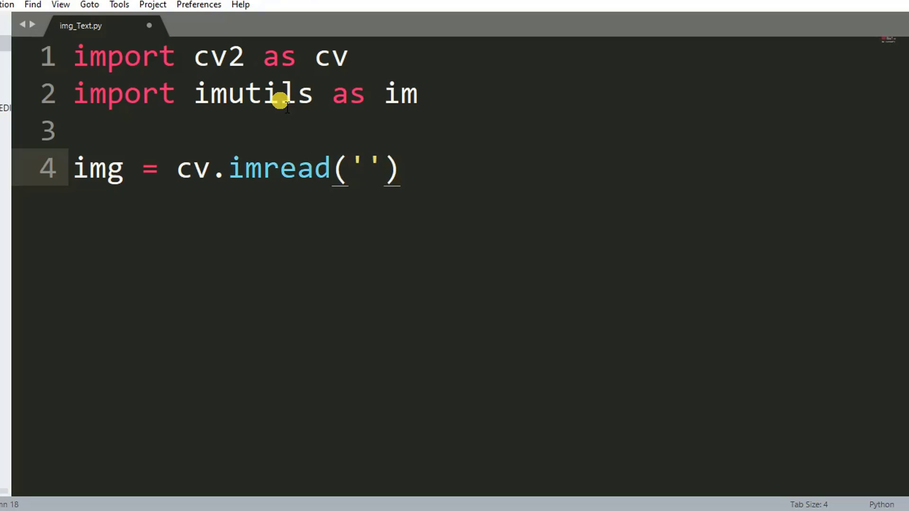
type("basketball.jpg'")
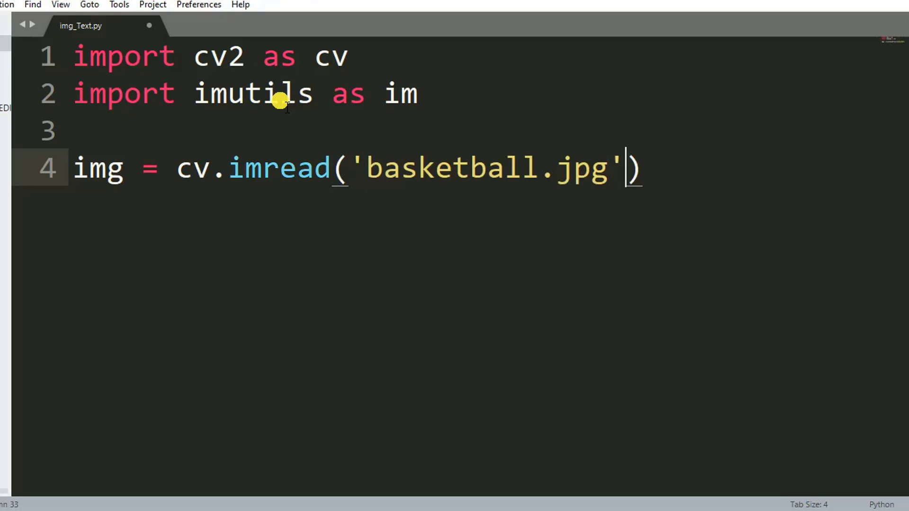
type(",")
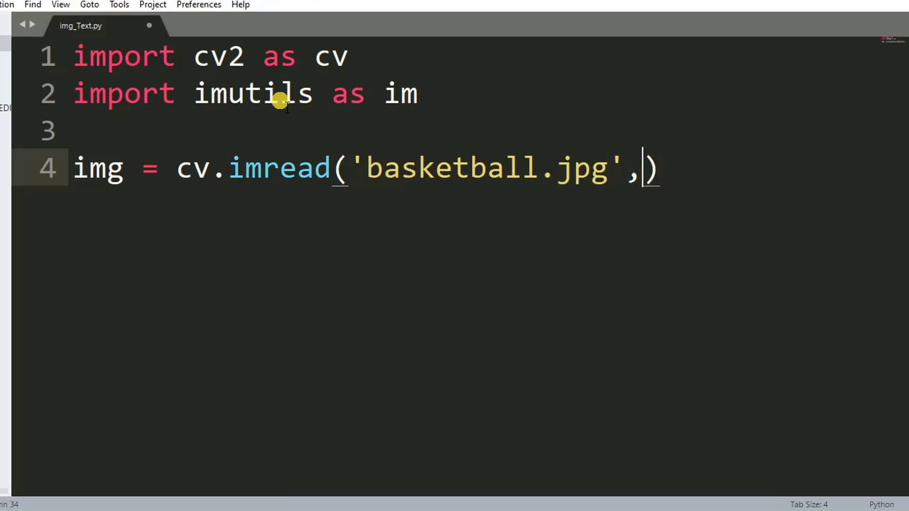
key("BackSpace")
key("Right")
key("ctrl+s")
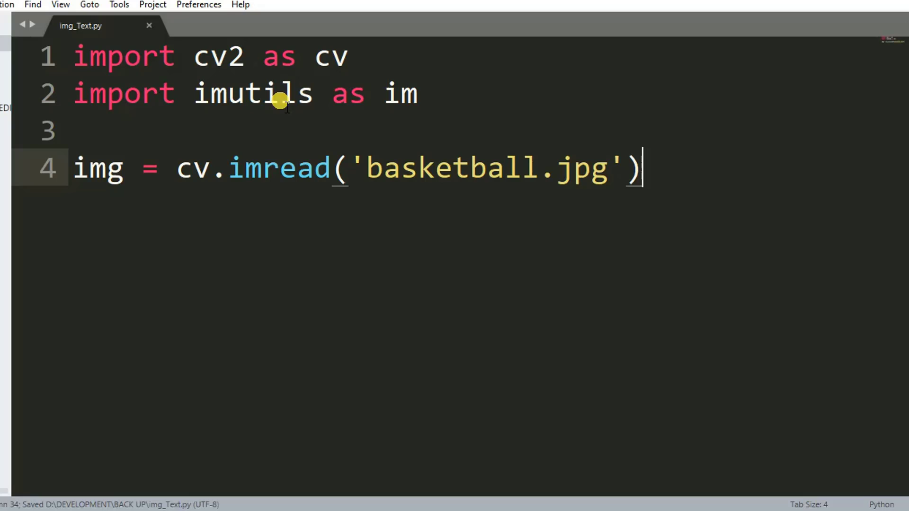
key("Return")
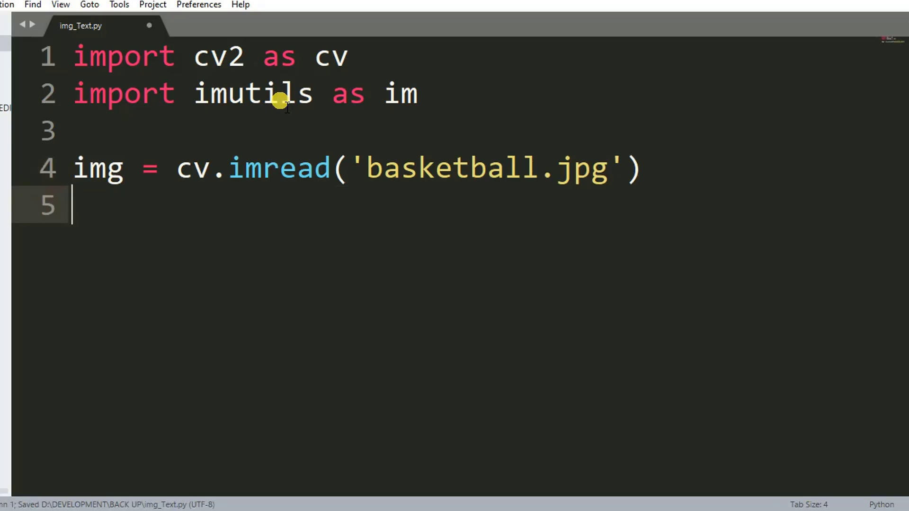
type("img ")
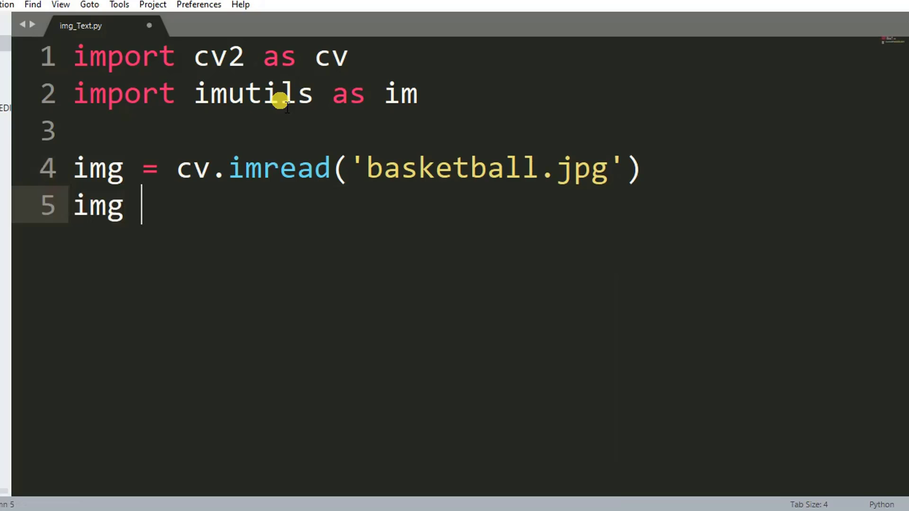
type("= im")
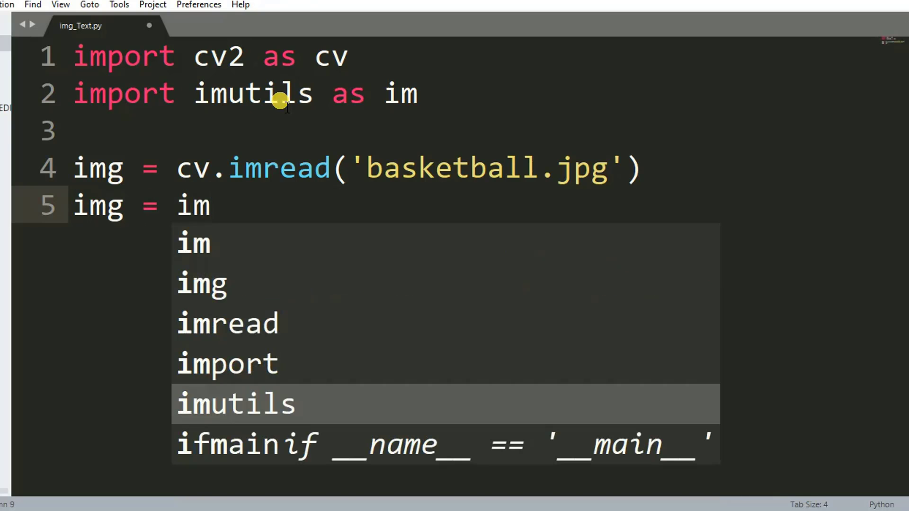
type(".res")
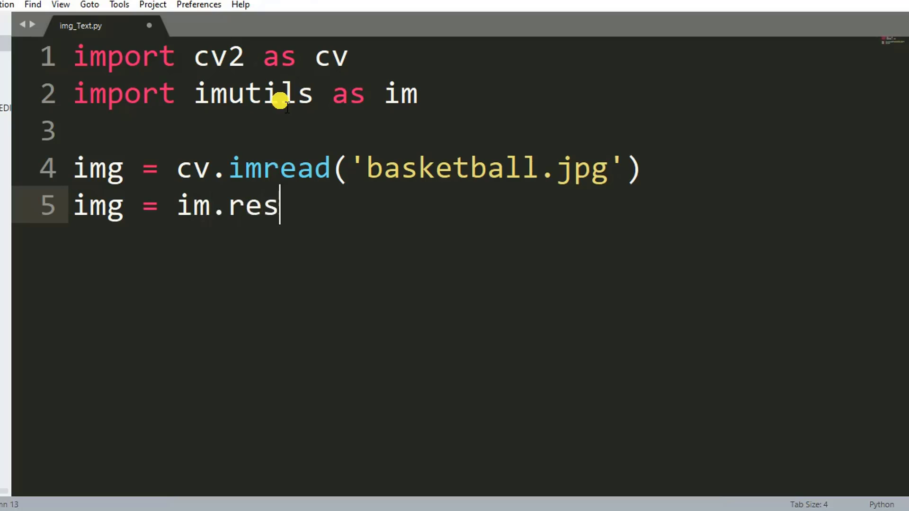
type("ize(")
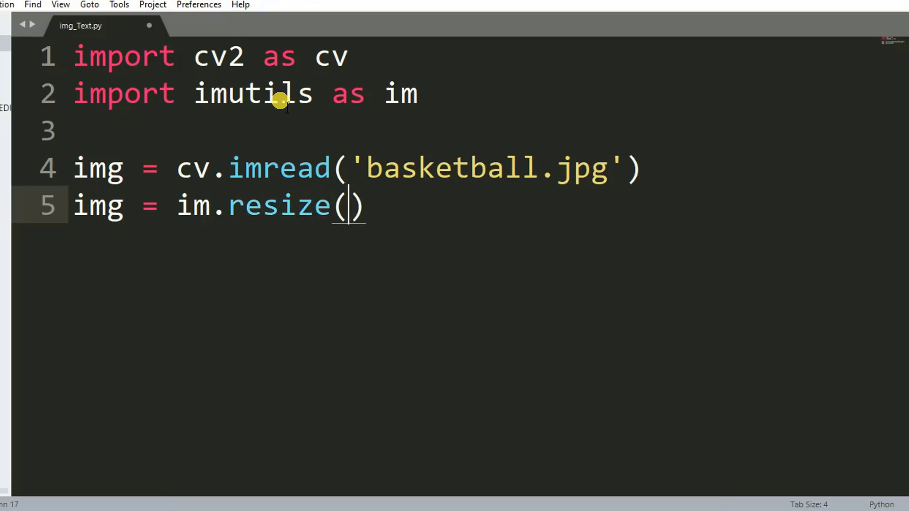
type("img")
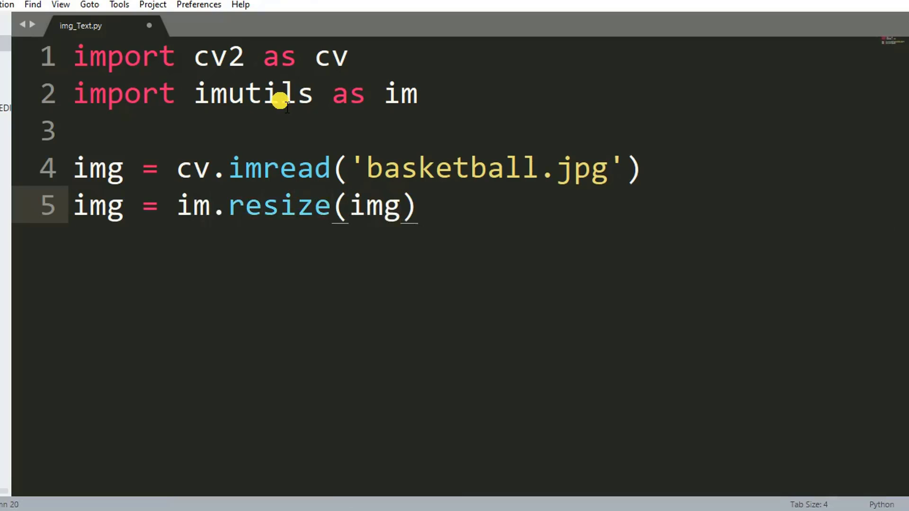
type(", wi")
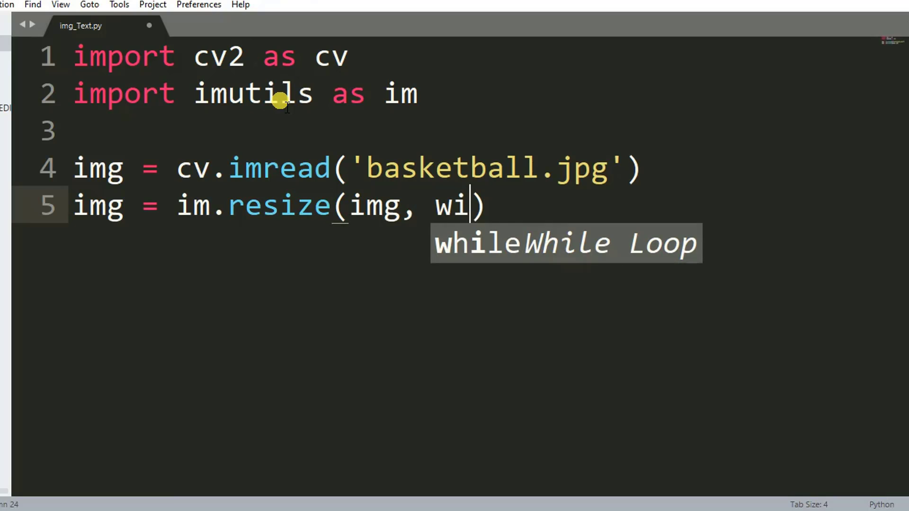
type("d")
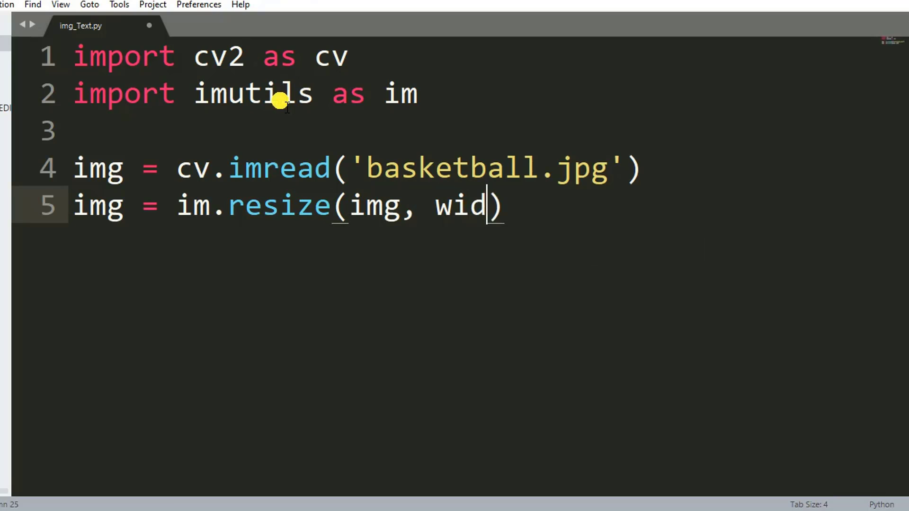
type("th=5")
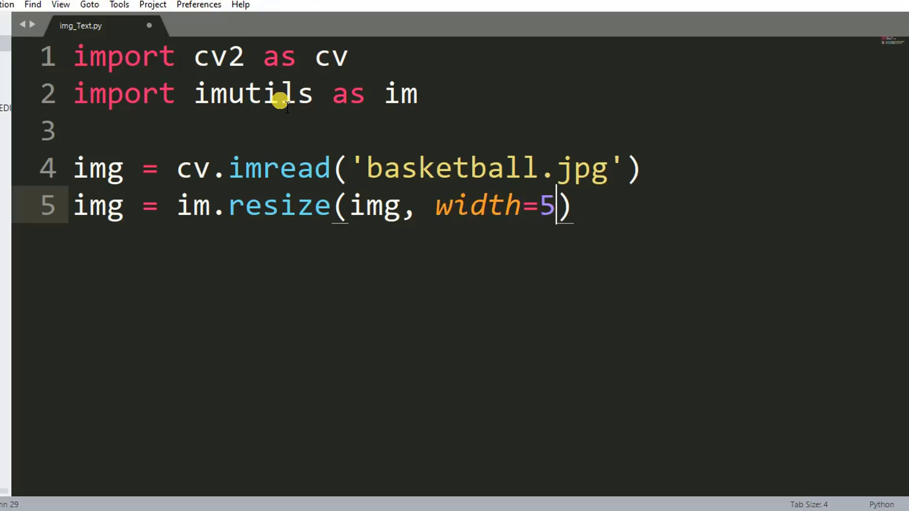
type("00")
Add im.resize(img, width=500), cv.imshow('My image', img) and cv.waitKey(0), then save.
key("Right")
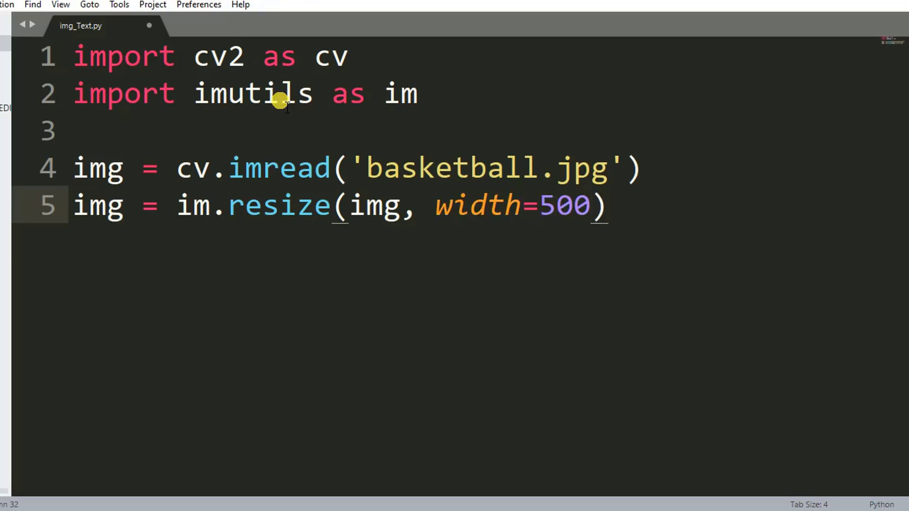
key("Return")
type("i")
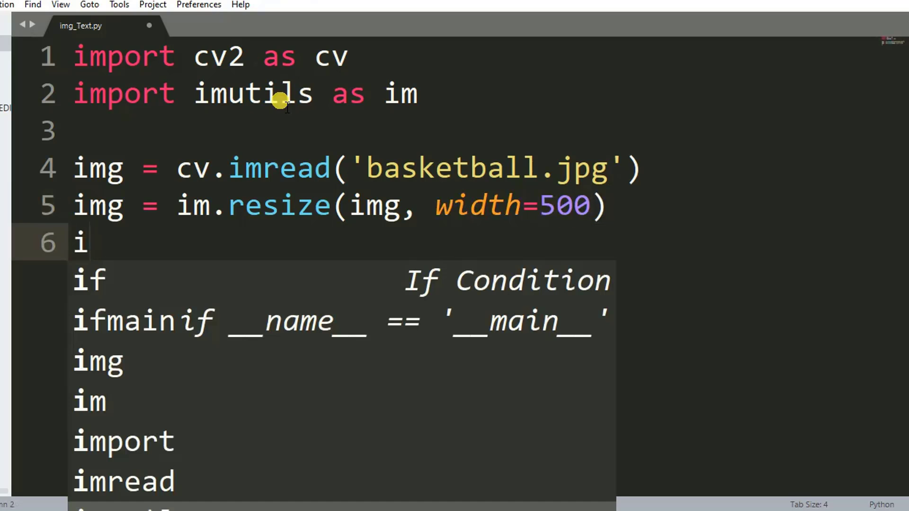
key("BackSpace")
type("cv")
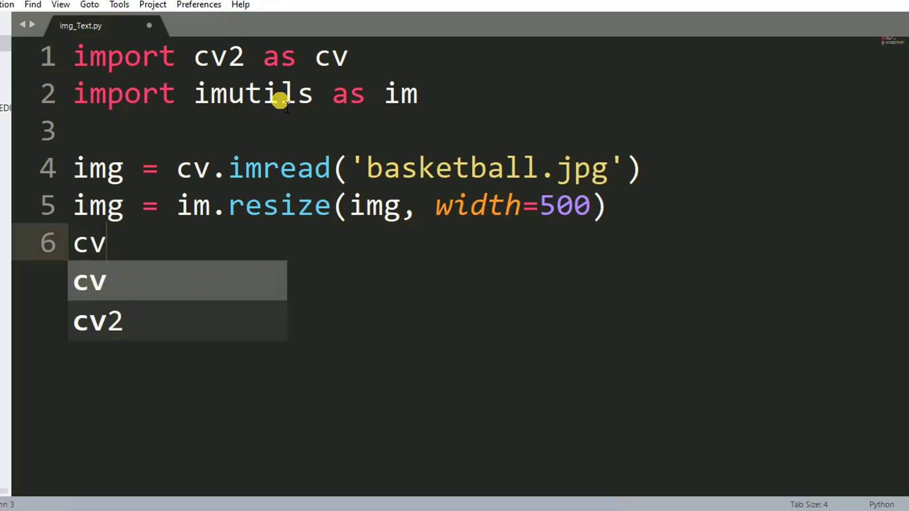
type(".i")
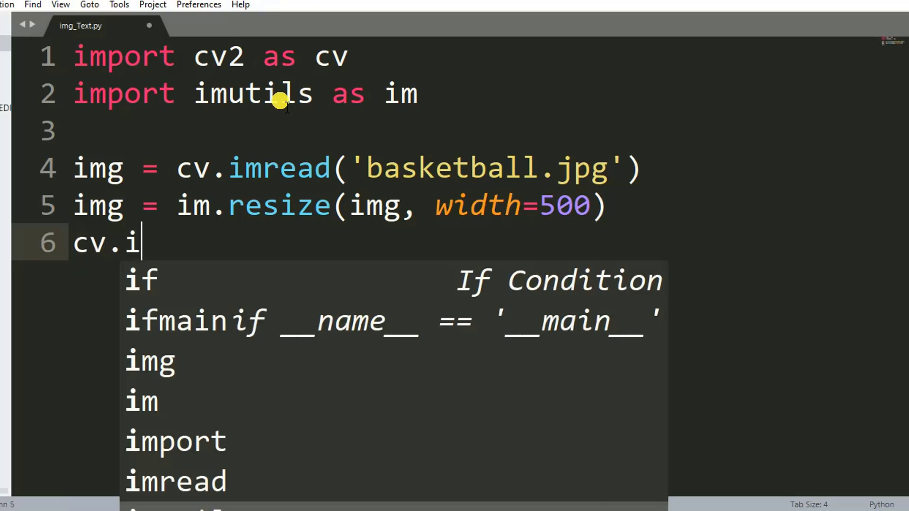
type("msho")
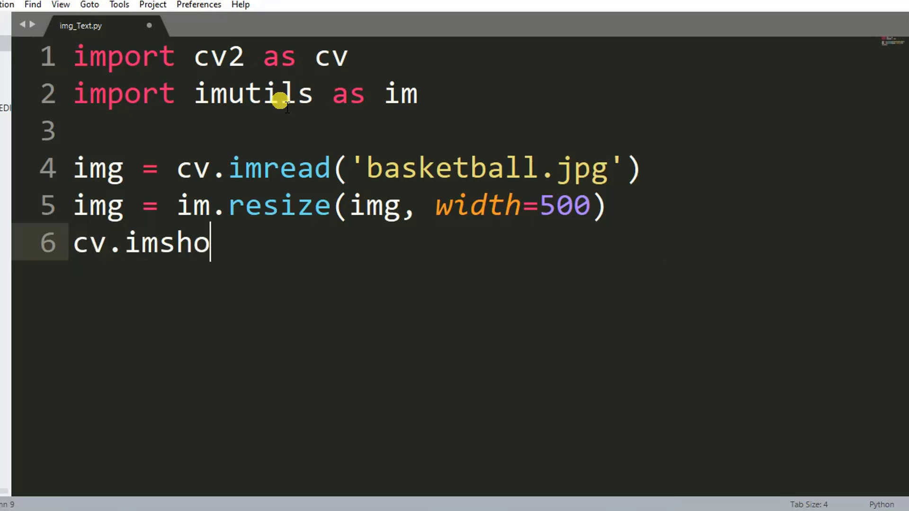
type("w(")
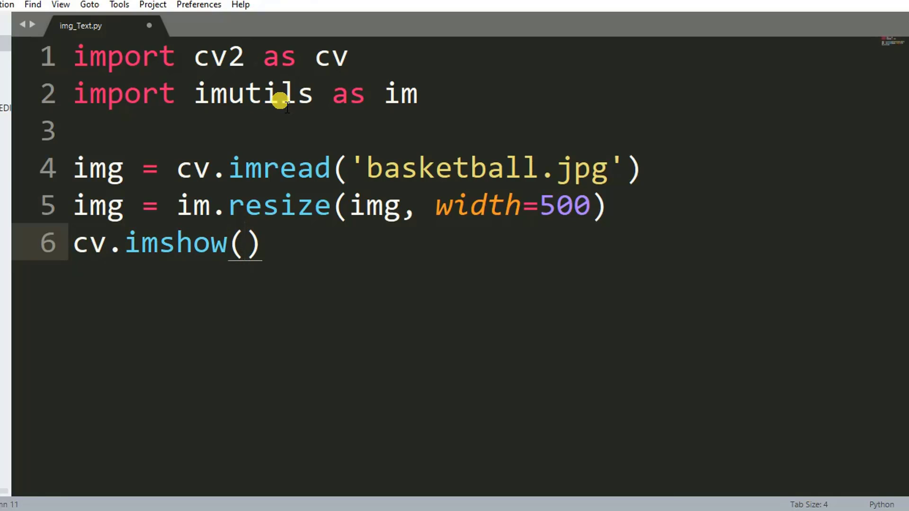
type("'M")
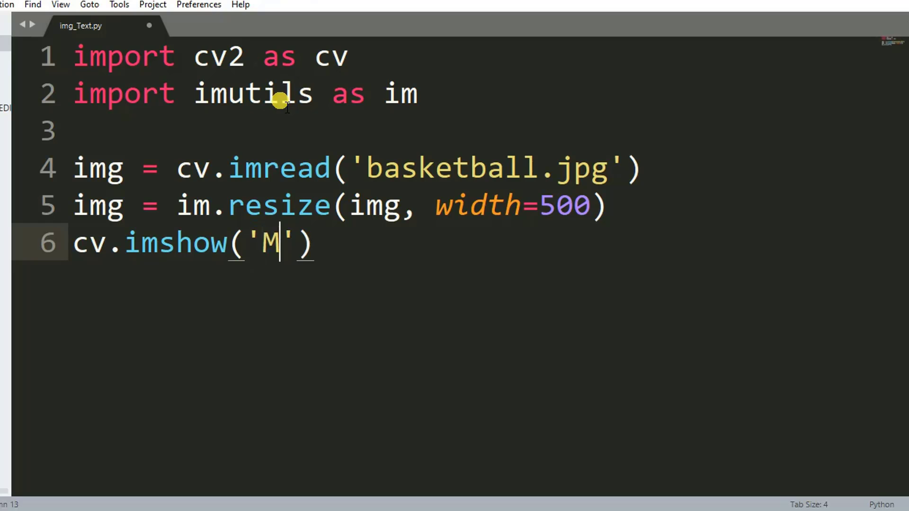
type("y image'")
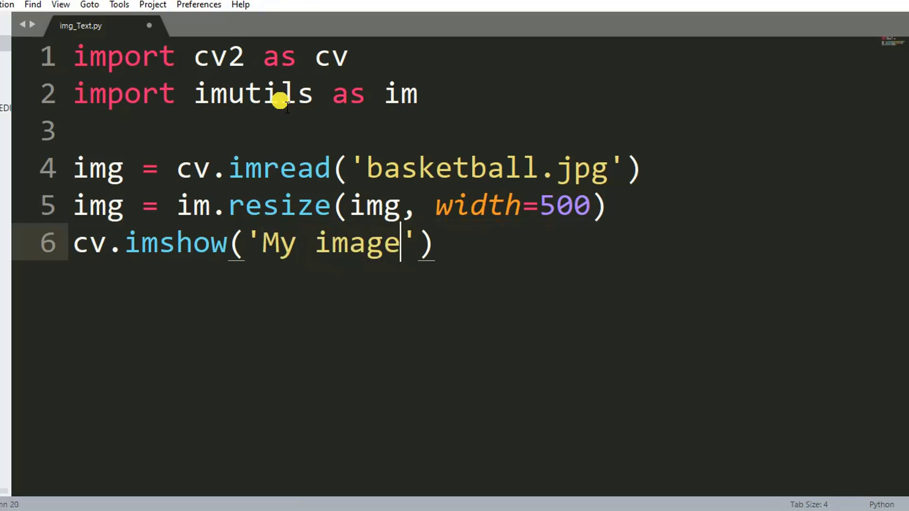
type(",")
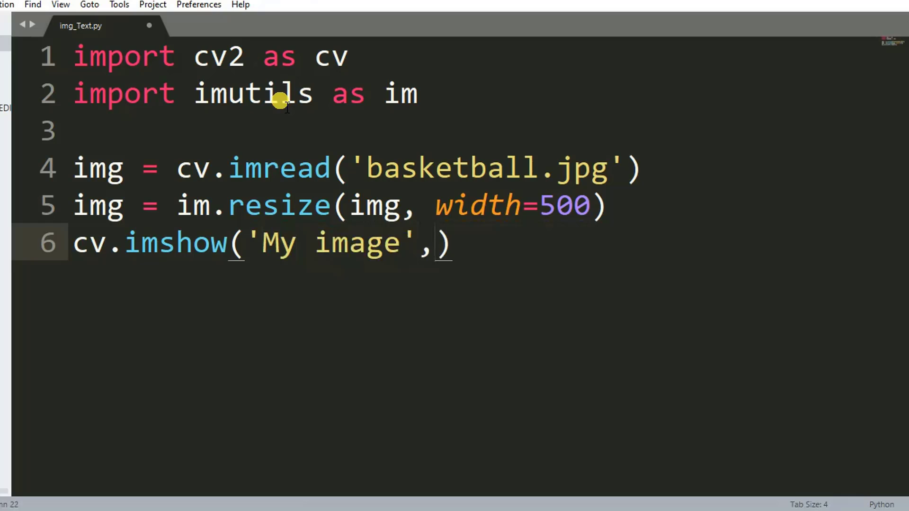
type(" img)")
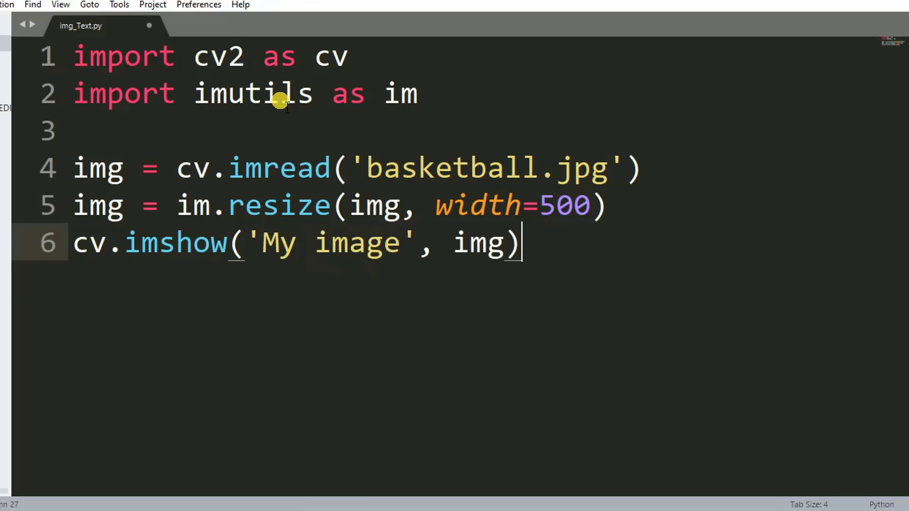
key("Return")
type("cv")
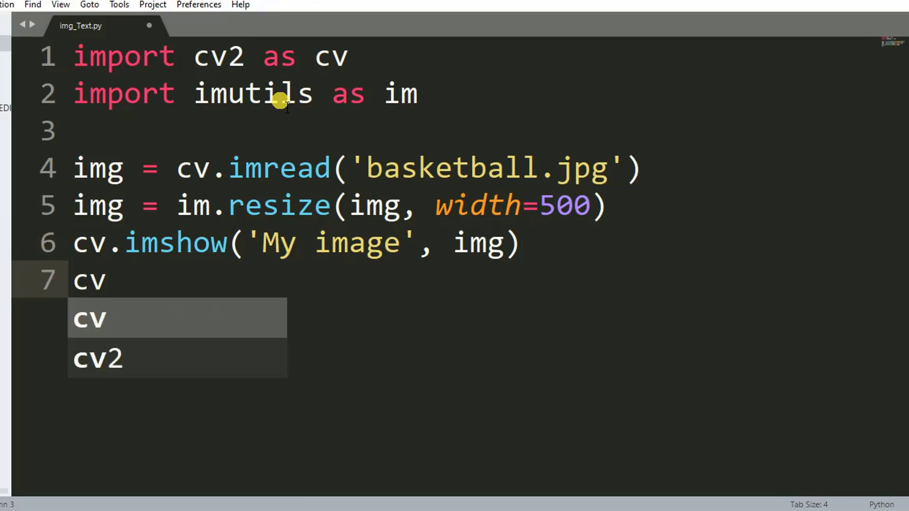
type(".e")
key("BackSpace")
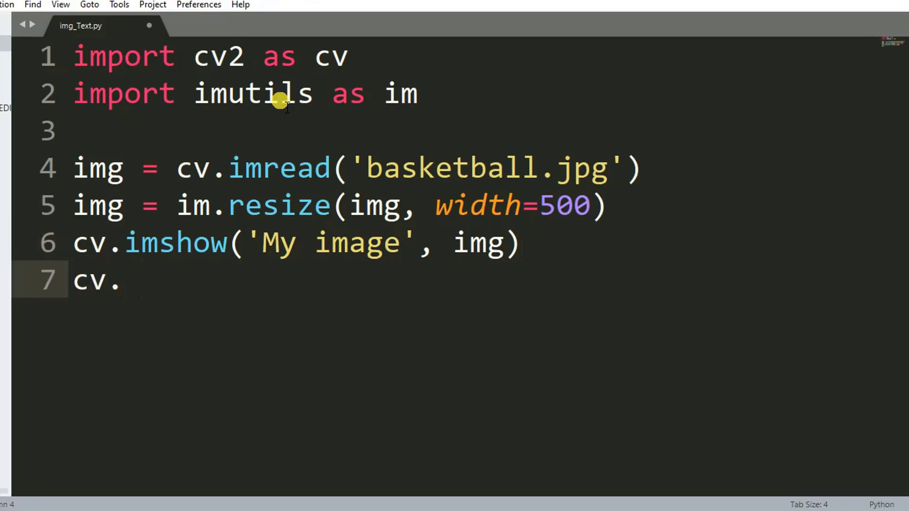
type("wait")
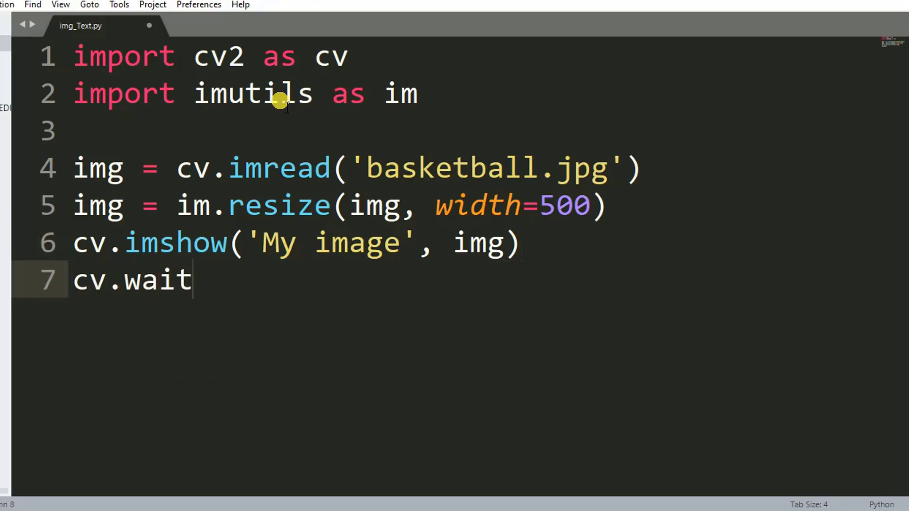
type("Key")
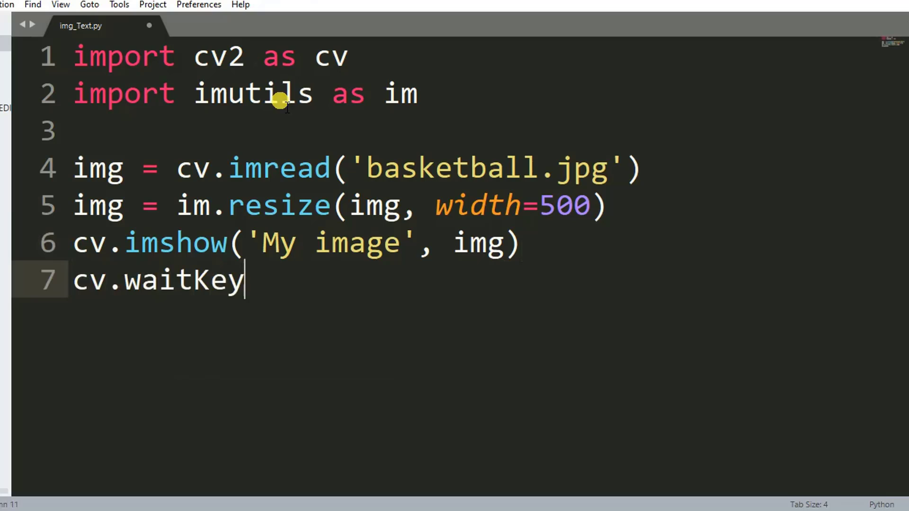
type("(0")
key("ctrl+s")
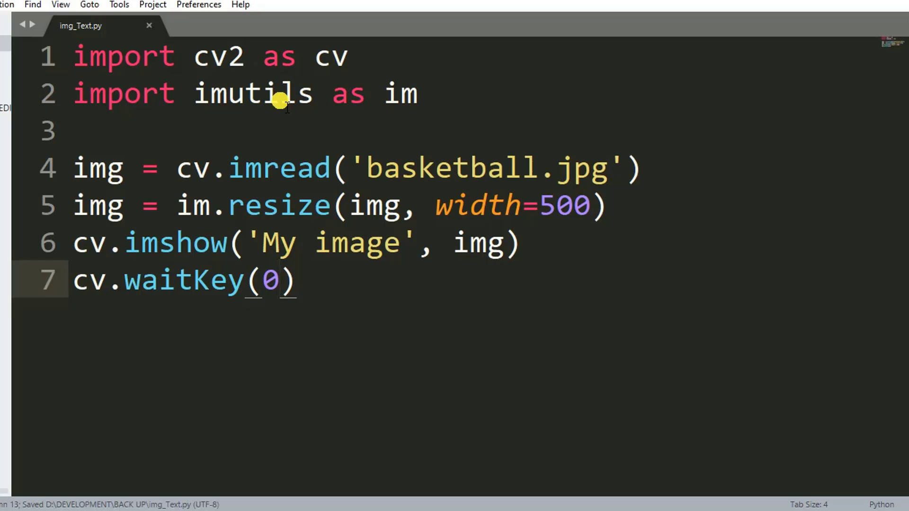
Clear the Git Bash terminal and rerun python img_Text.py.
left_click(410, 462)
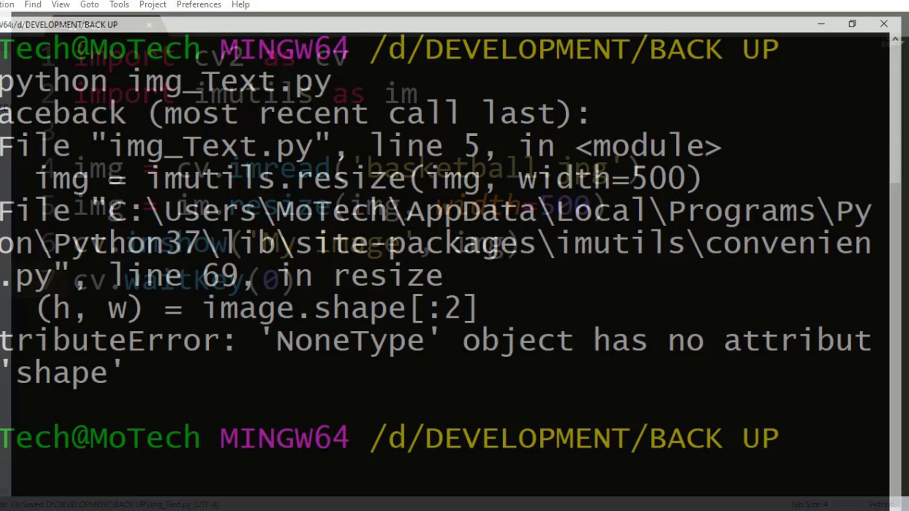
key("ctrl+l")
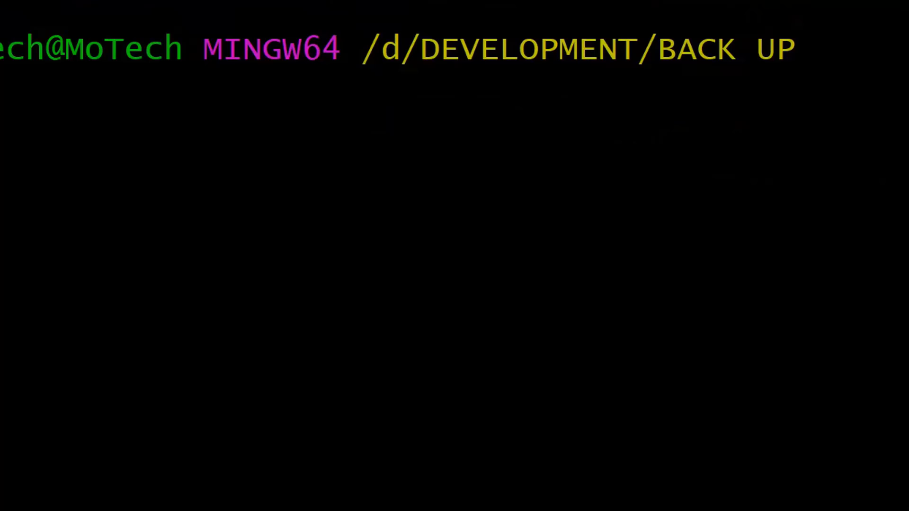
key("Up")
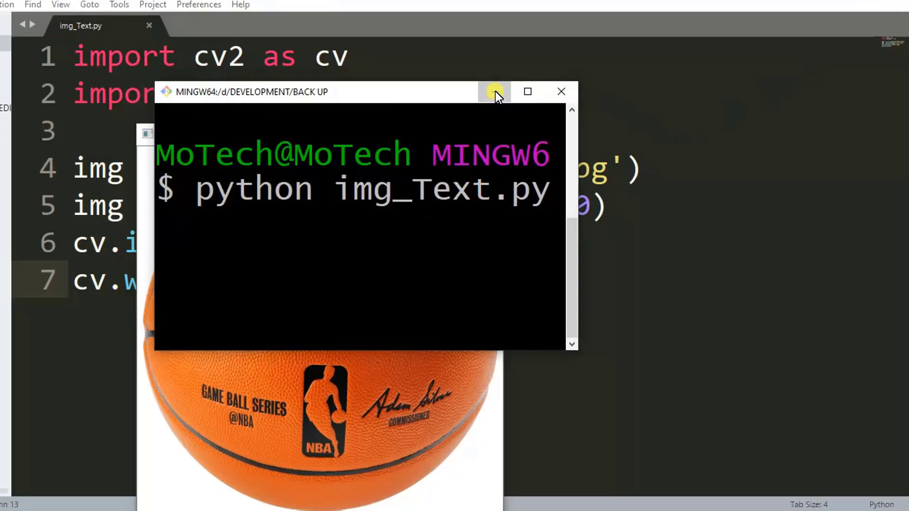
Bring the 'My image' basketball window into view, then close it.
left_click(495, 92)
left_click_drag(361, 137, 380, 73)
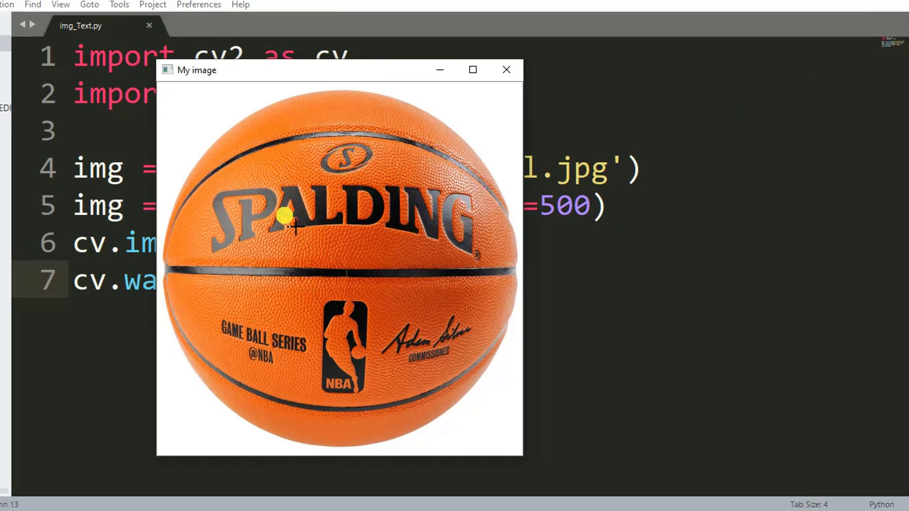
left_click(502, 71)
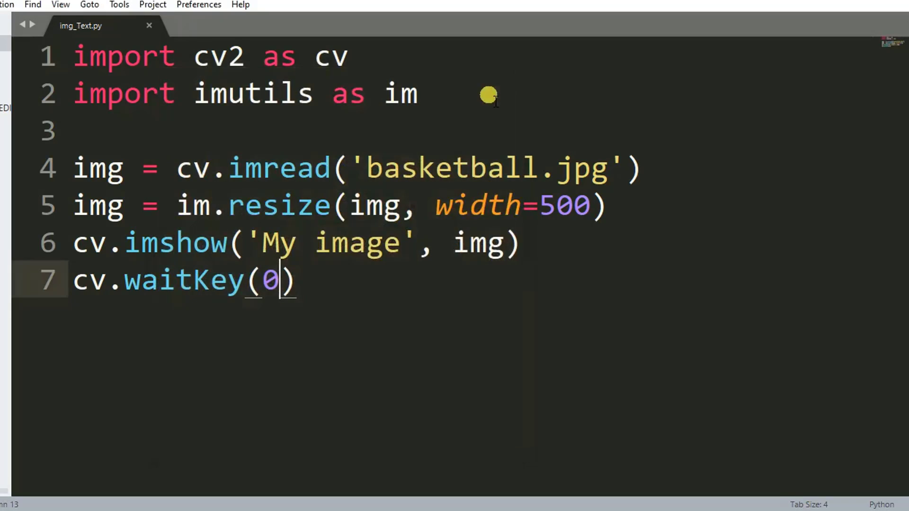
Define position = (10,50) on line 6, save, and begin a new img line.
left_click(619, 208)
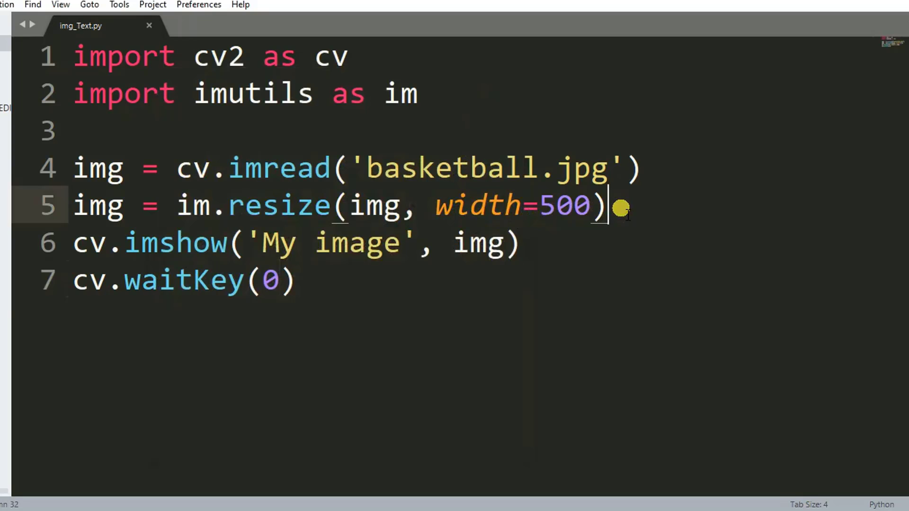
key("Return")
key("Return")
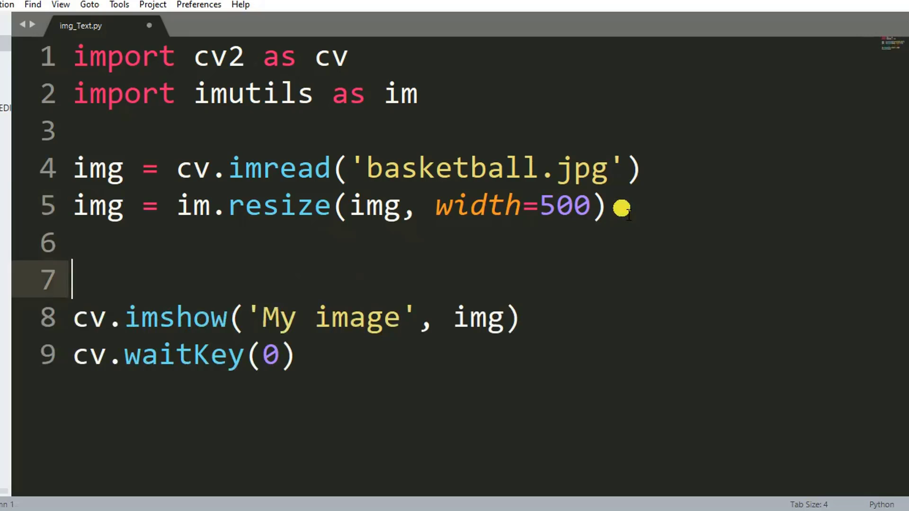
key("Up")
type("po")
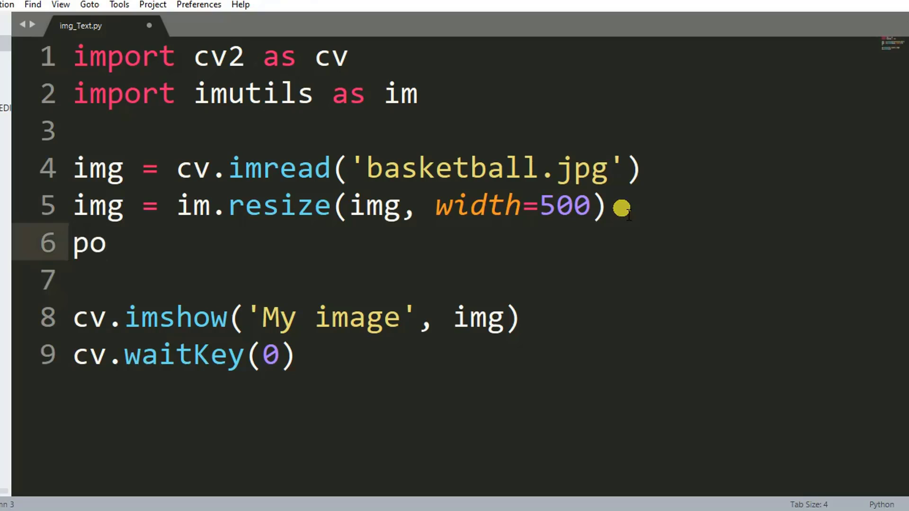
type("sition ")
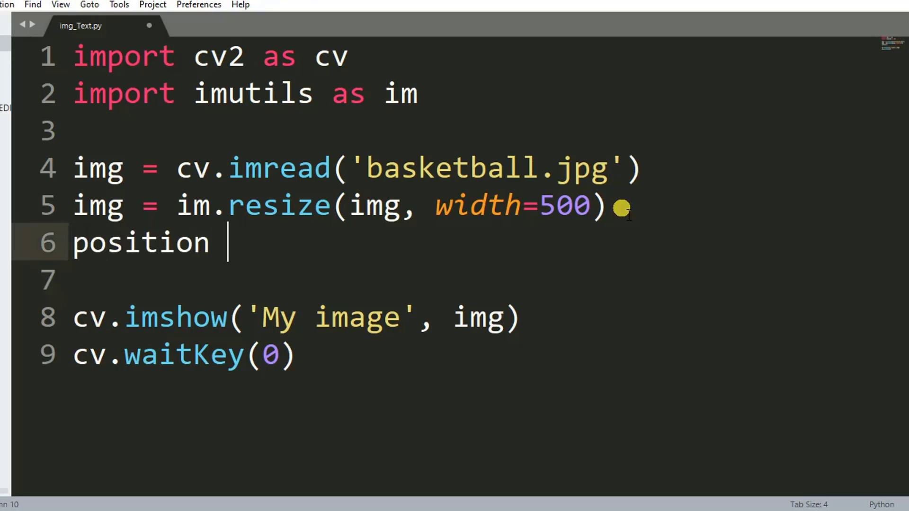
type("= ")
type("9")
key("BackSpace")
type("(")
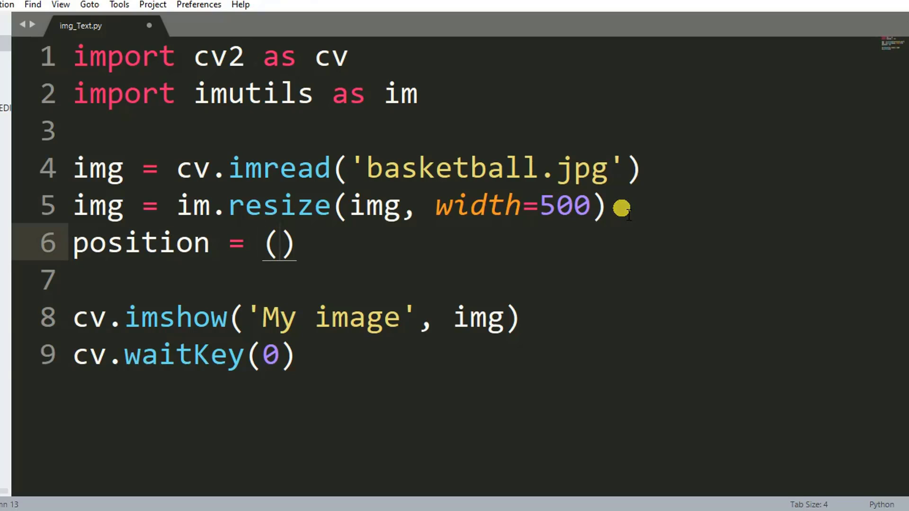
type("10")
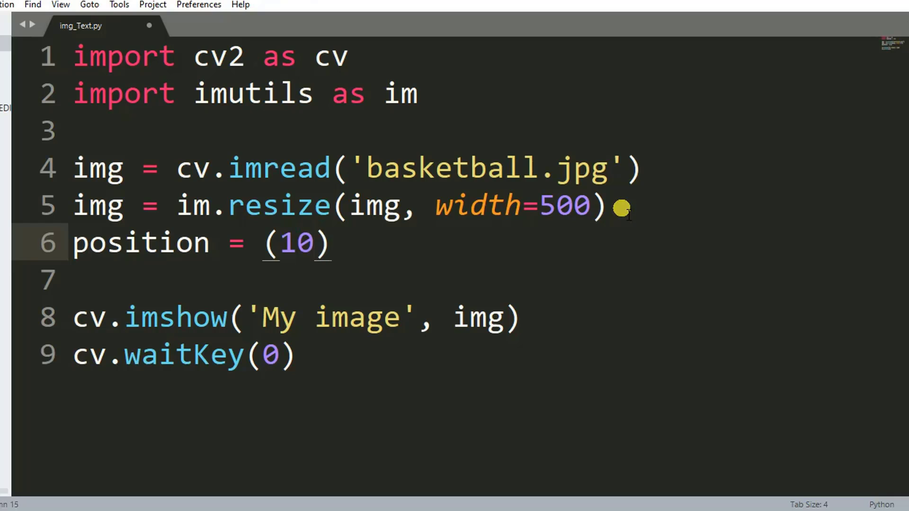
type(",50")
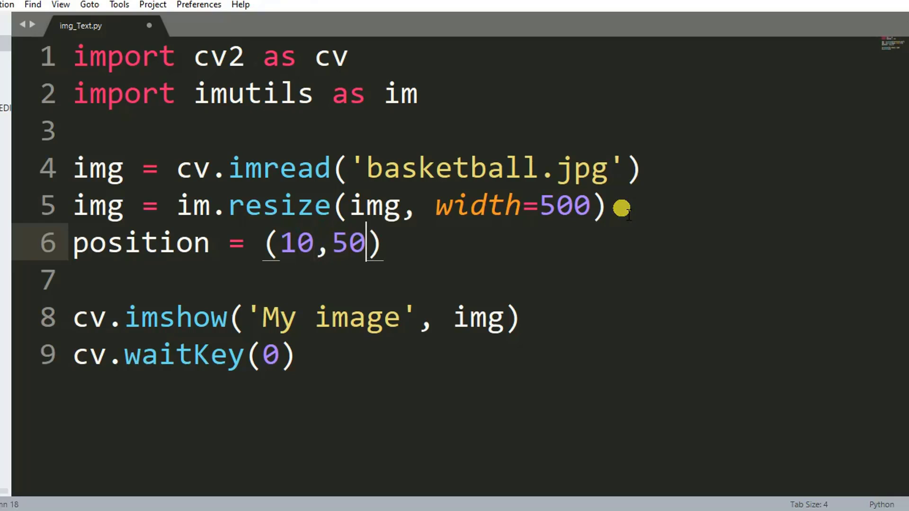
type(")")
key("ctrl+s")
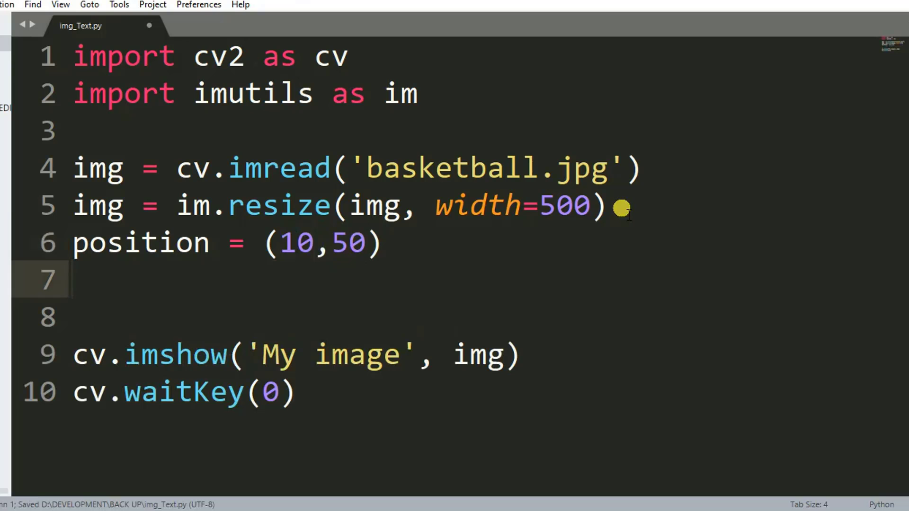
key("Return")
type("img")
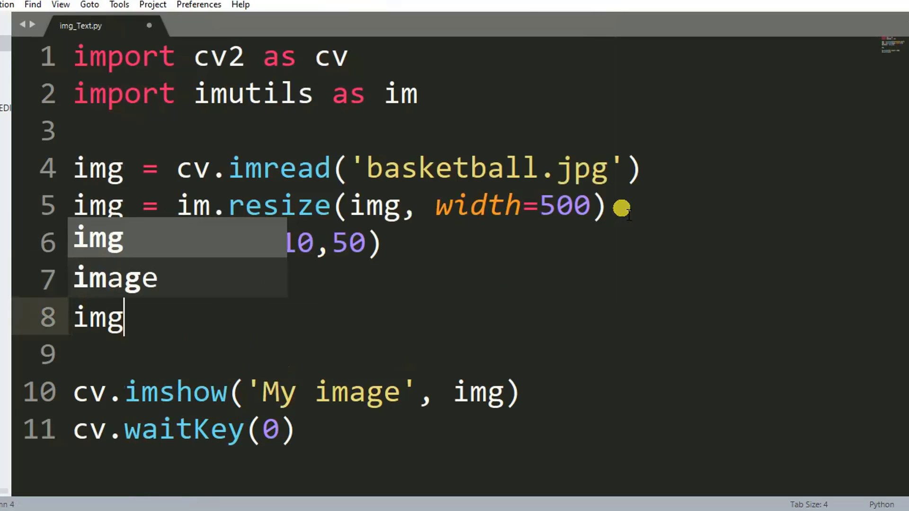
type(" =")
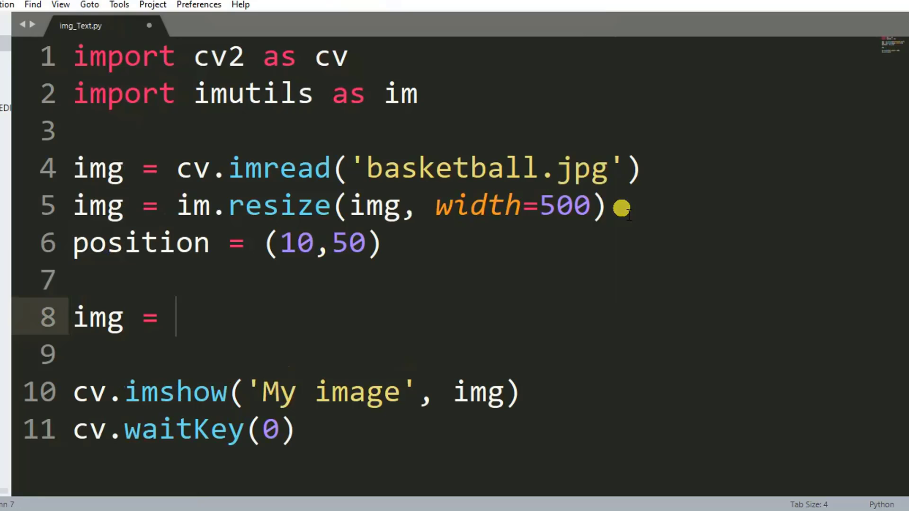
type(" c")
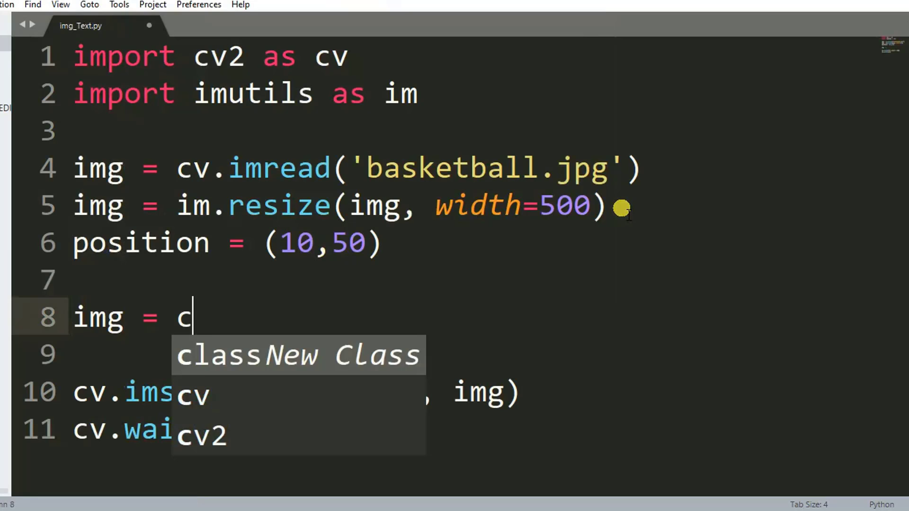
type("v.pu")
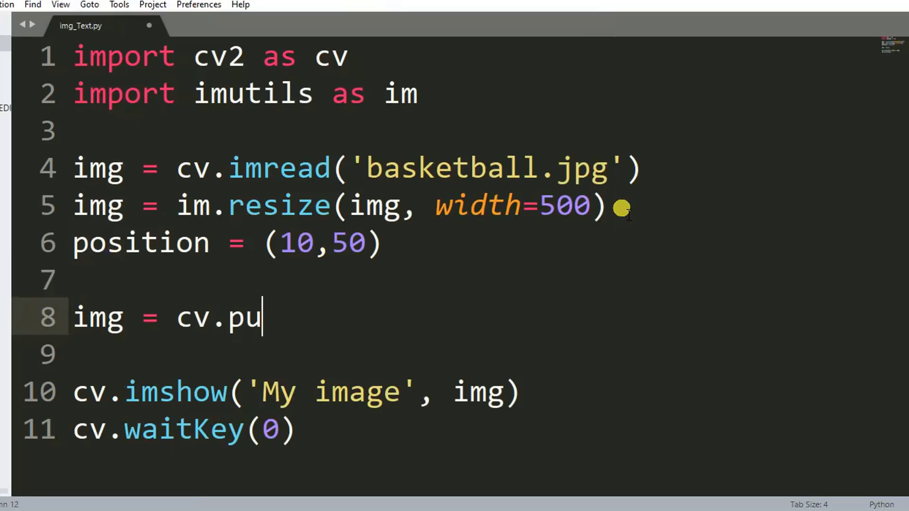
type("tTex")
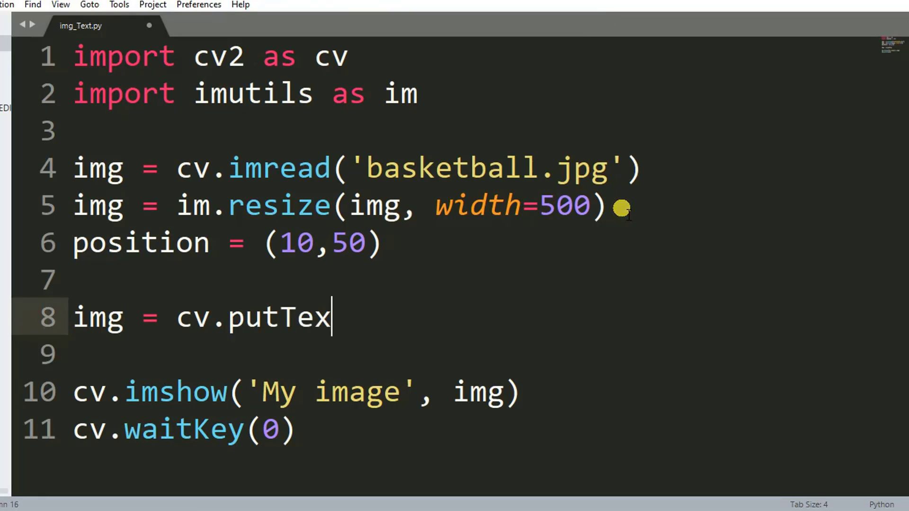
type("t(")
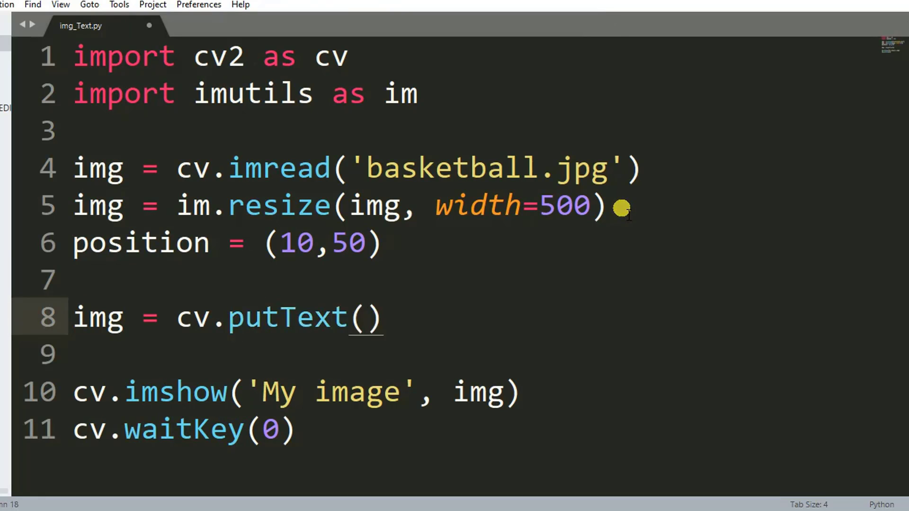
Lay out img = cv.putText( across lines with room for arguments.
key("Return")
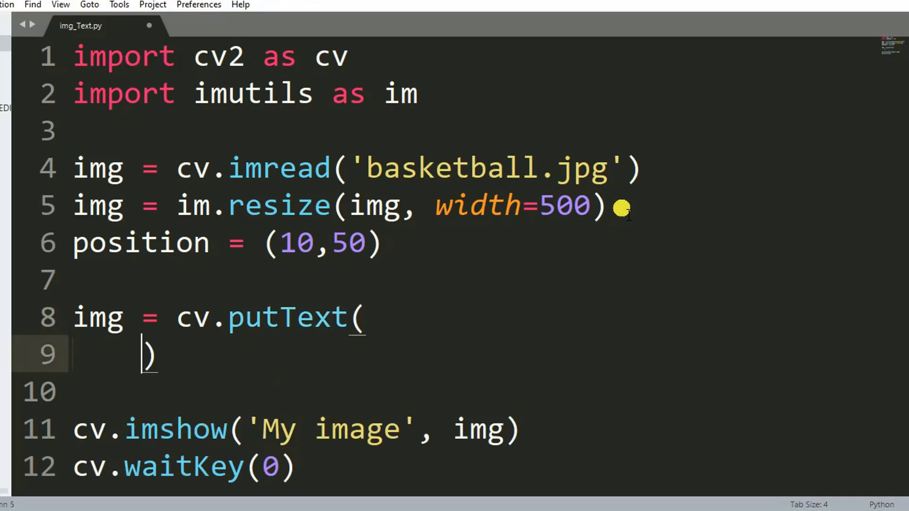
key("Return")
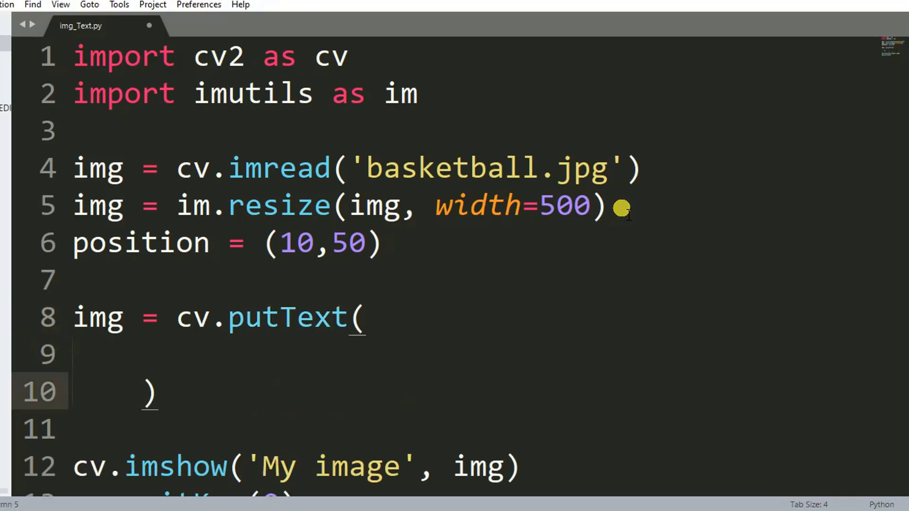
key("Up")
key("Down")
key("BackSpace")
key("BackSpace")
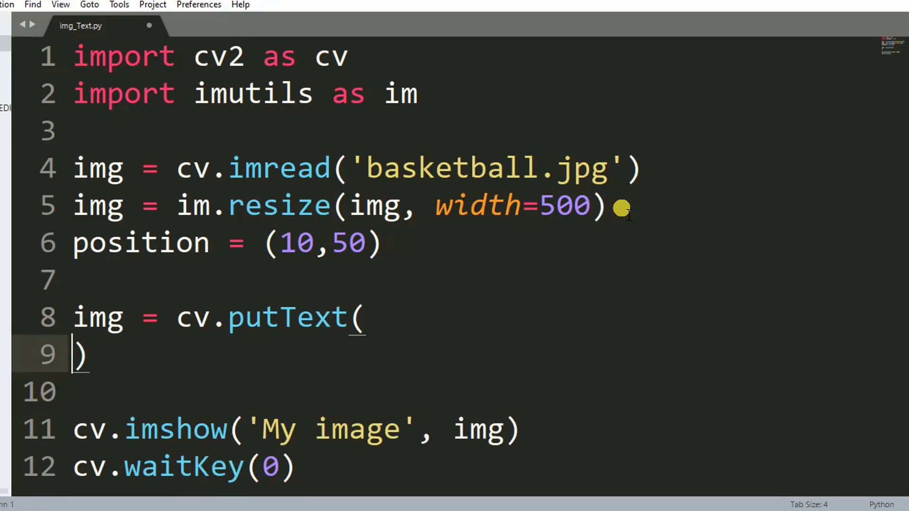
key("BackSpace")
Add the img (# image) and "Python OpenCv" (# text) arguments.
key("Return")
type("im")
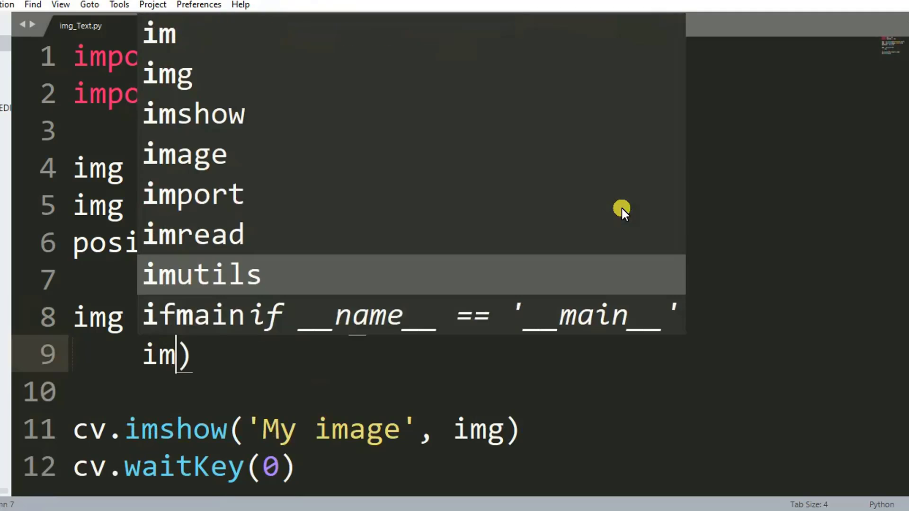
type("g, ")
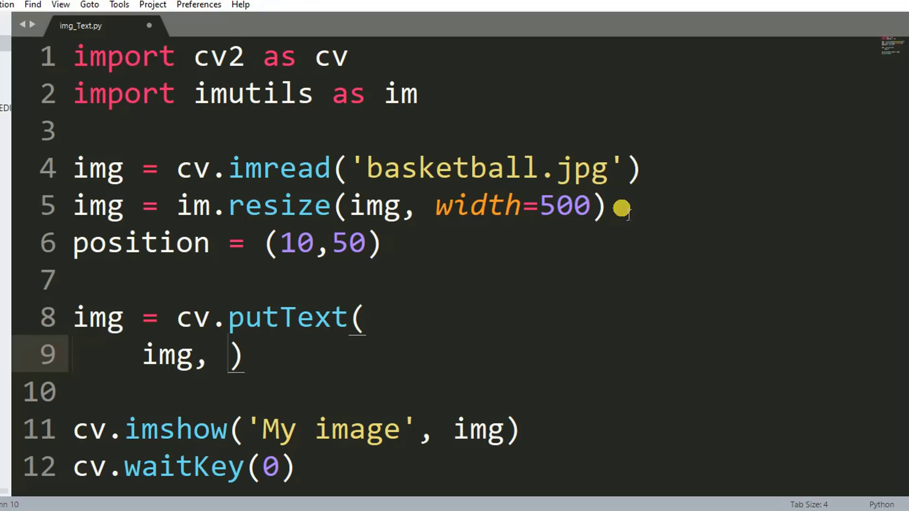
type("# im")
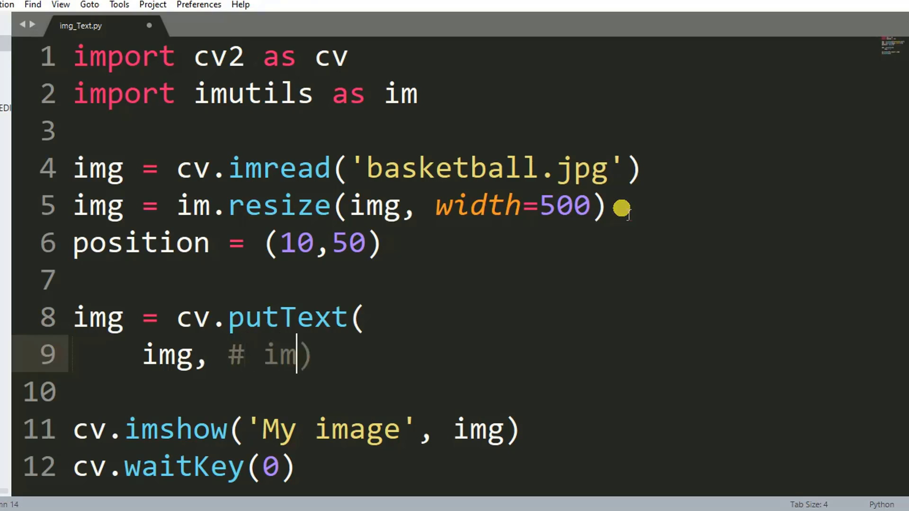
type("age")
key("Return")
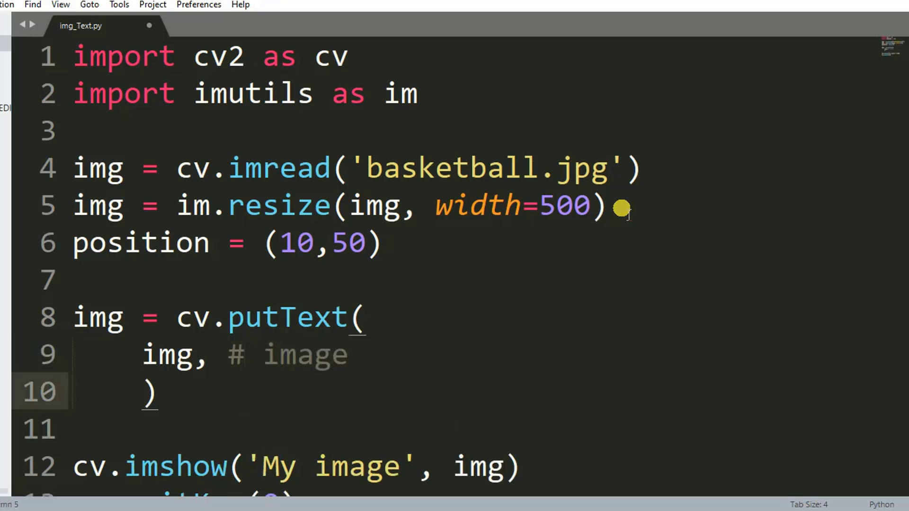
type("\"Py")
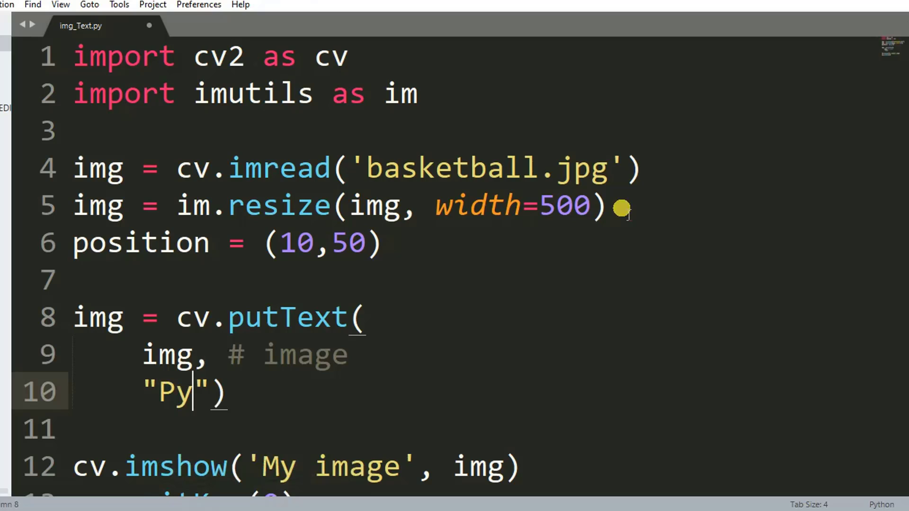
type("thon ")
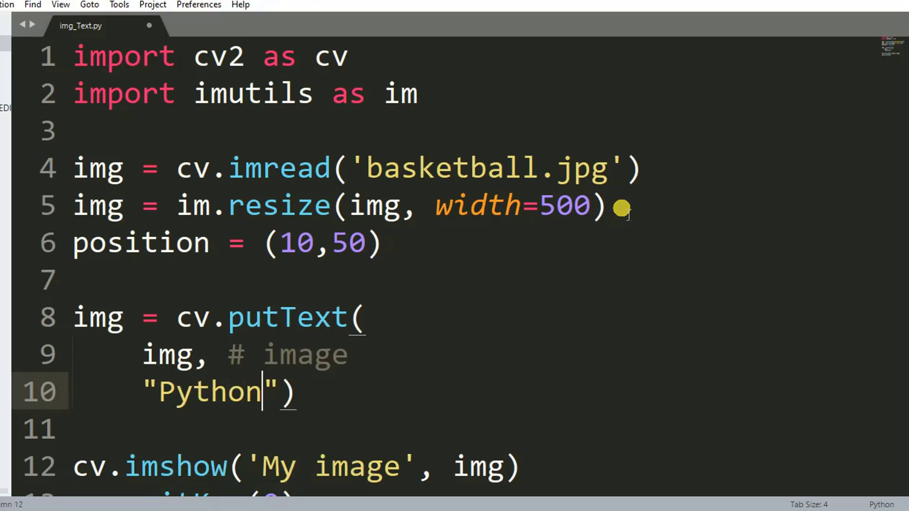
type("Open")
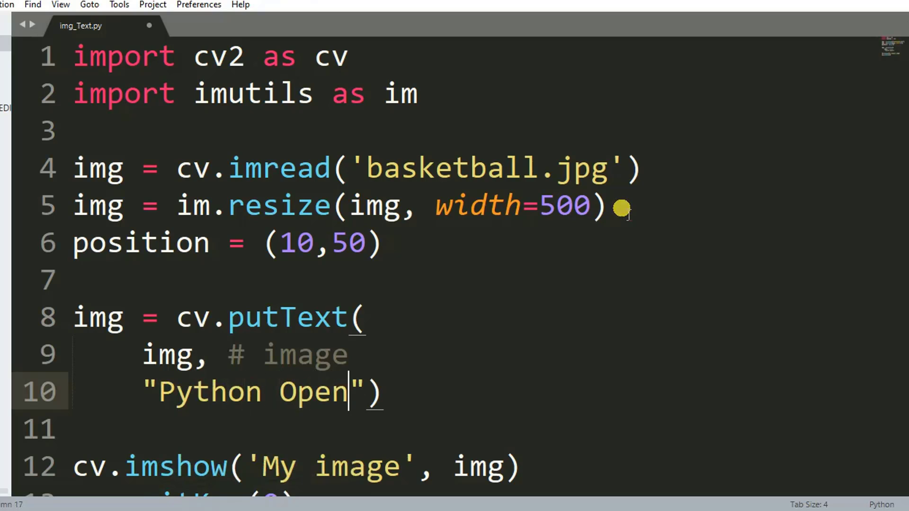
type("Cv\"")
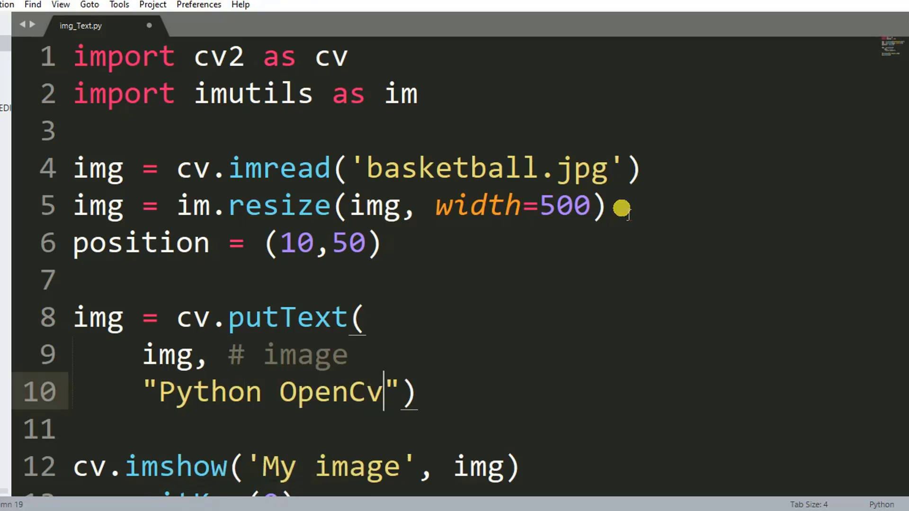
type(",")
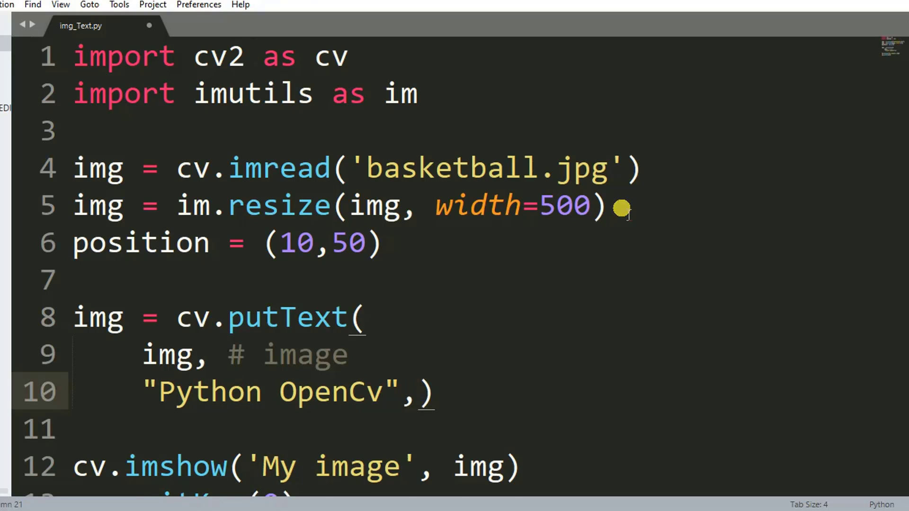
key("Return")
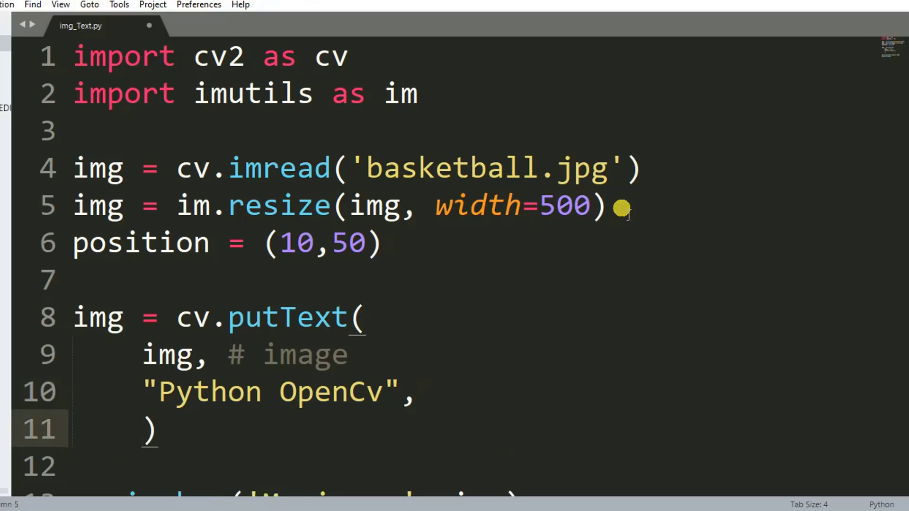
key("ctrl+z")
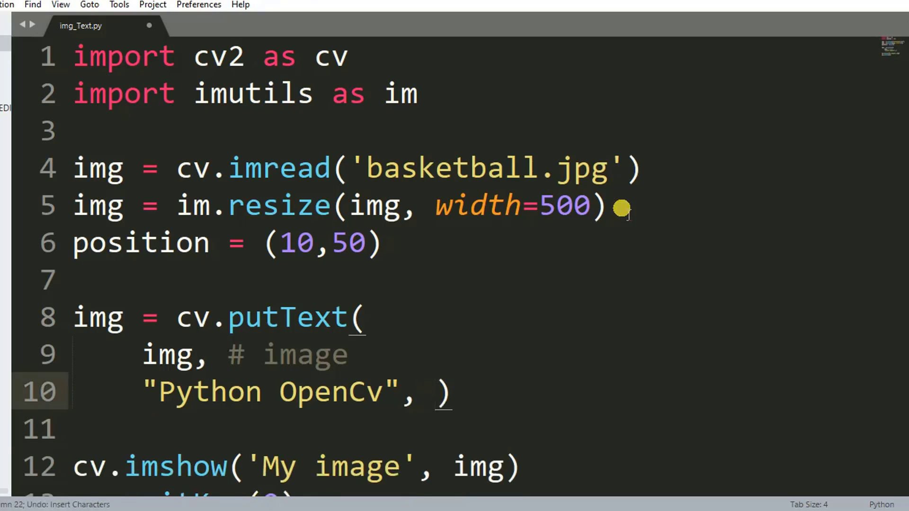
type("# ")
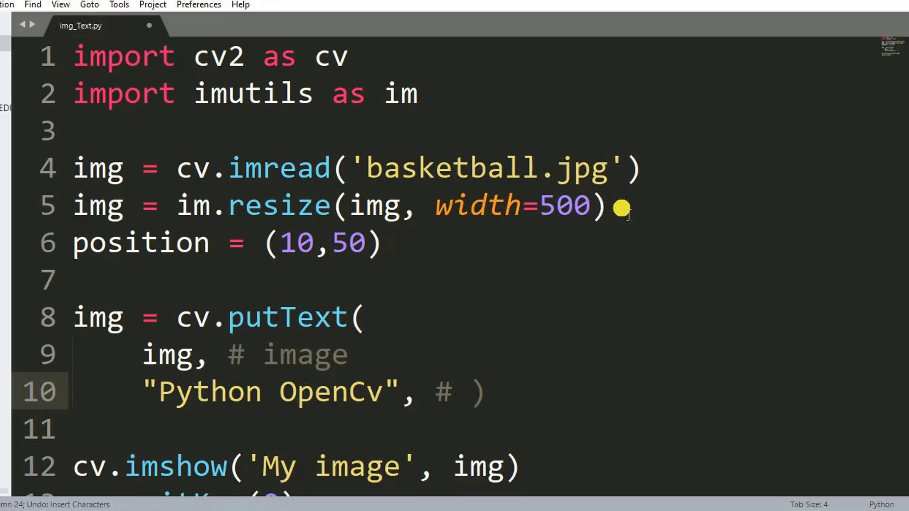
type("tex")
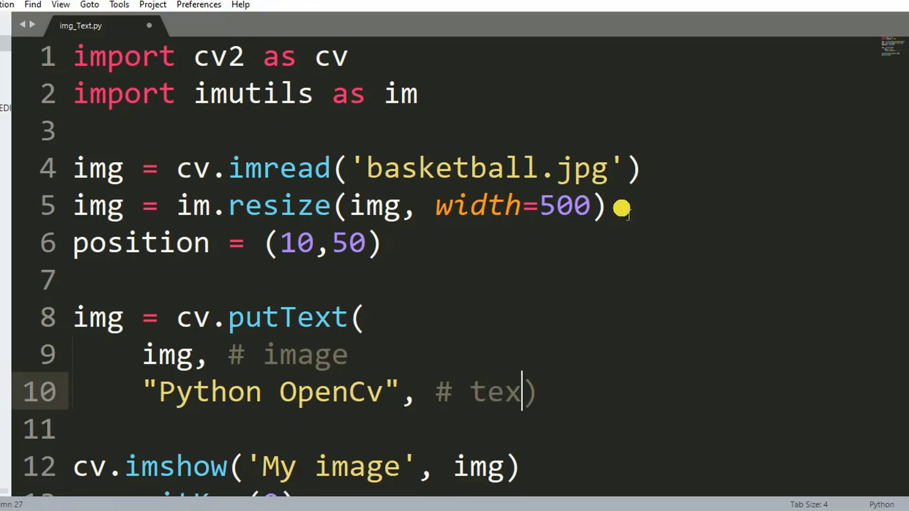
type("t")
Add the commented position argument and move ')' down to line 12.
key("Return")
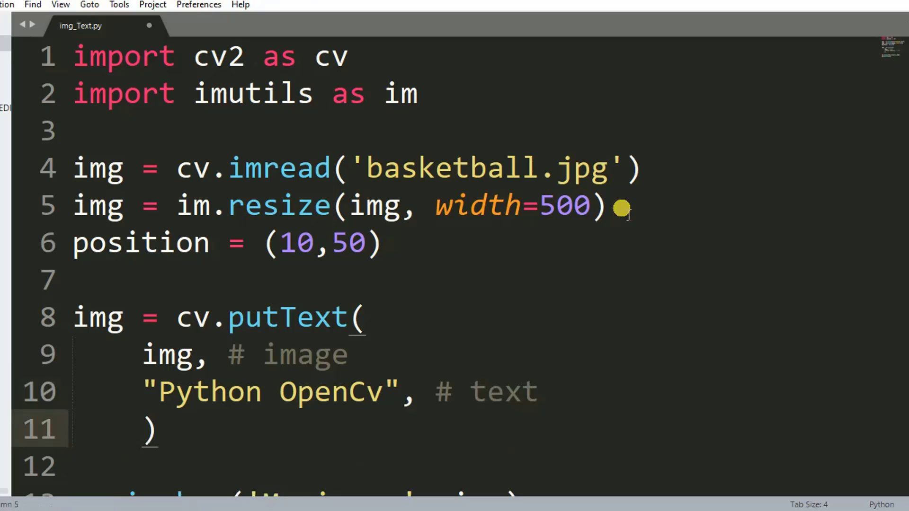
type("po")
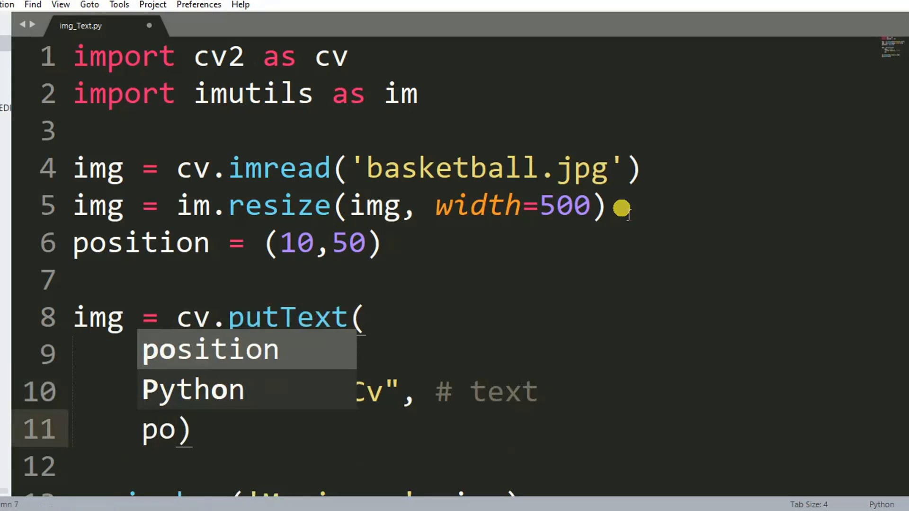
key("Tab")
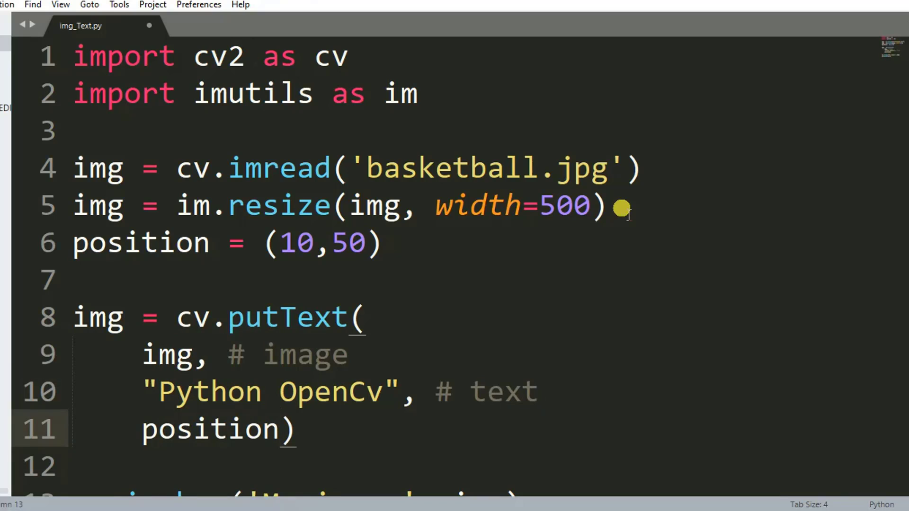
type(", # ")
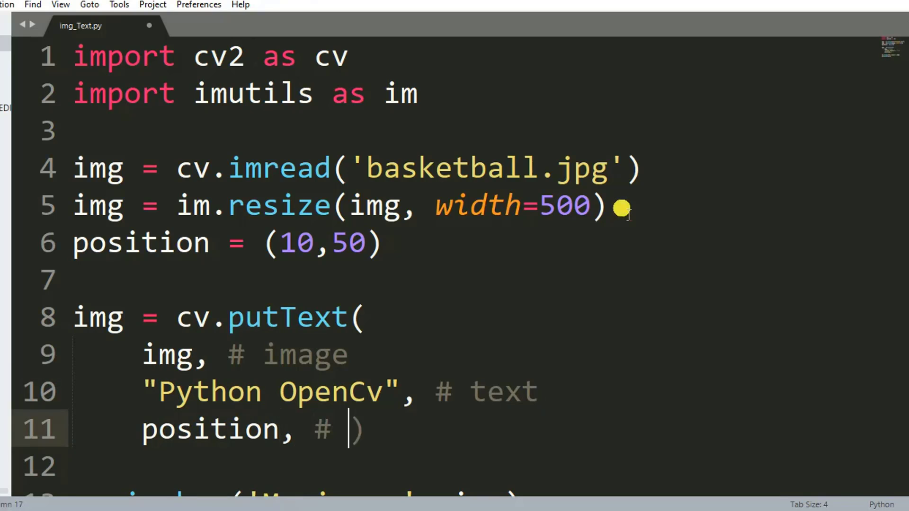
type("Positi")
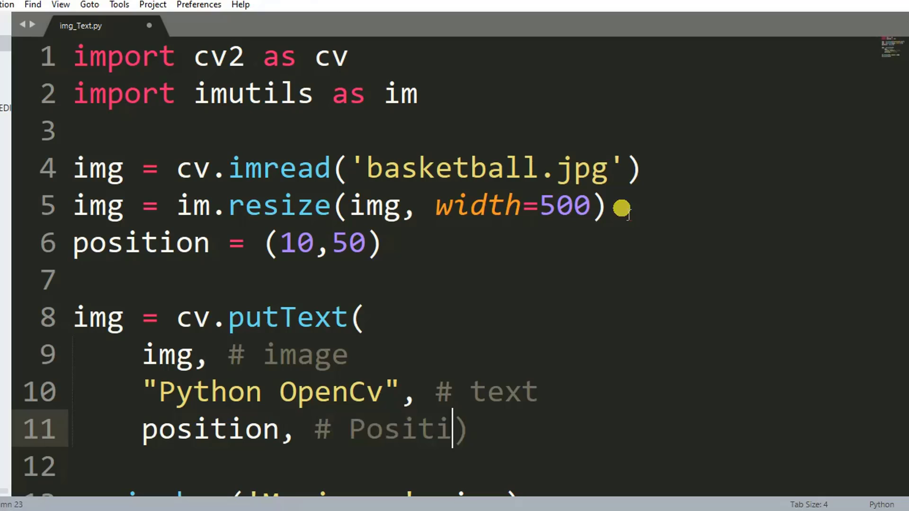
type("on of t")
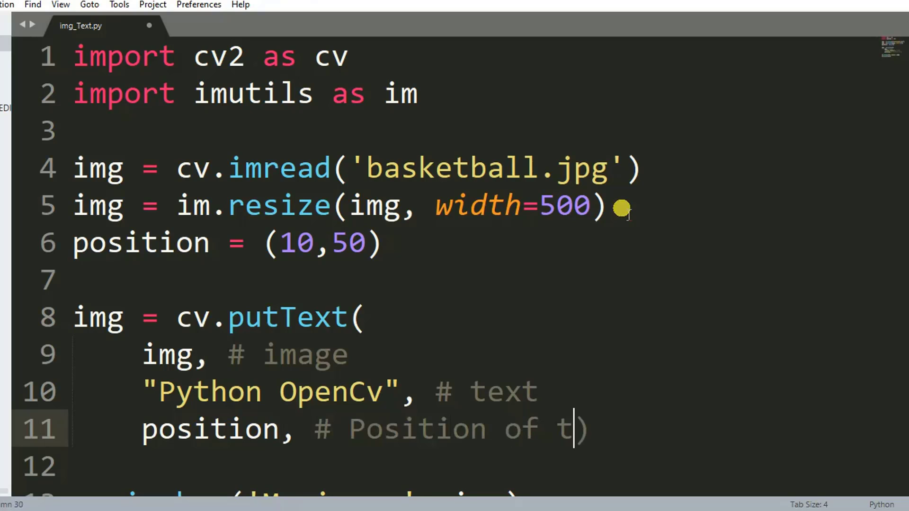
type("ext")
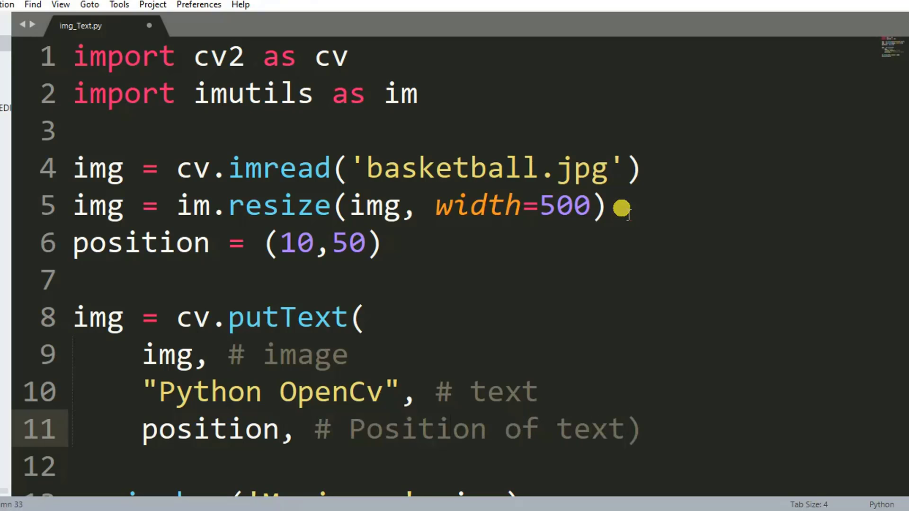
key("Return")
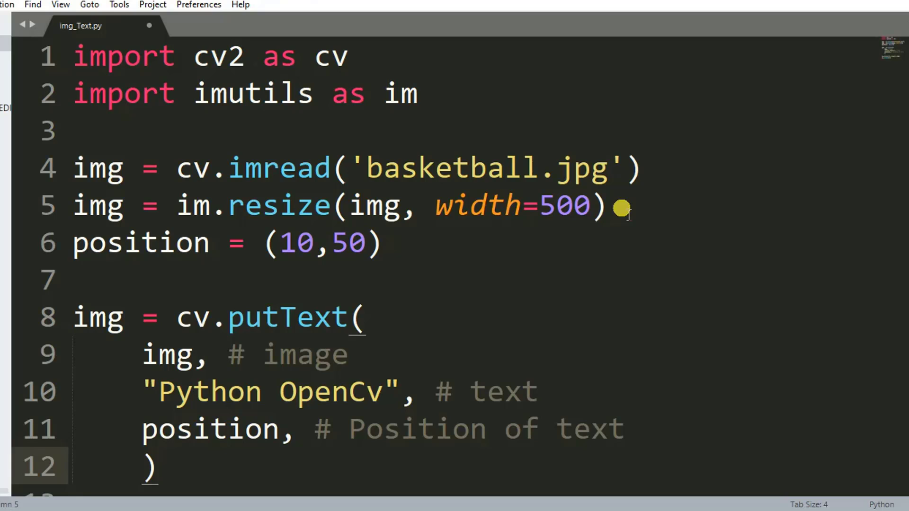
type("cv")
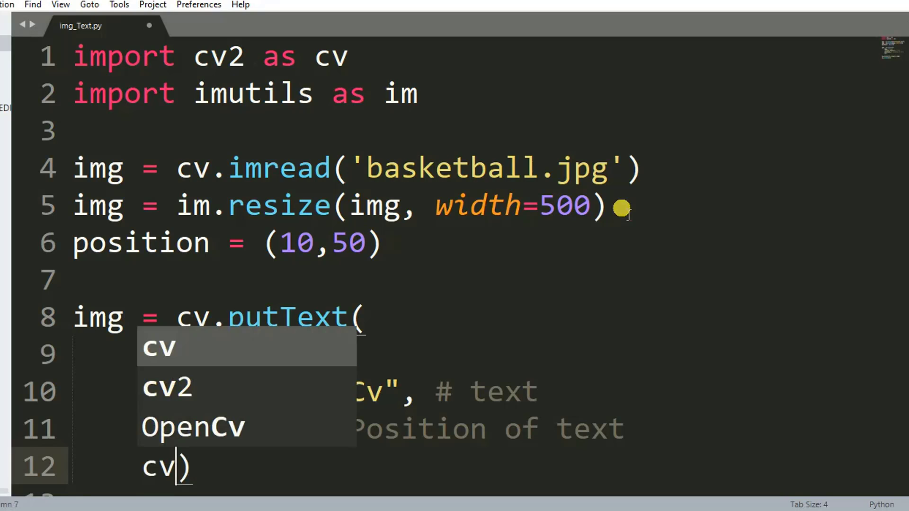
type(".")
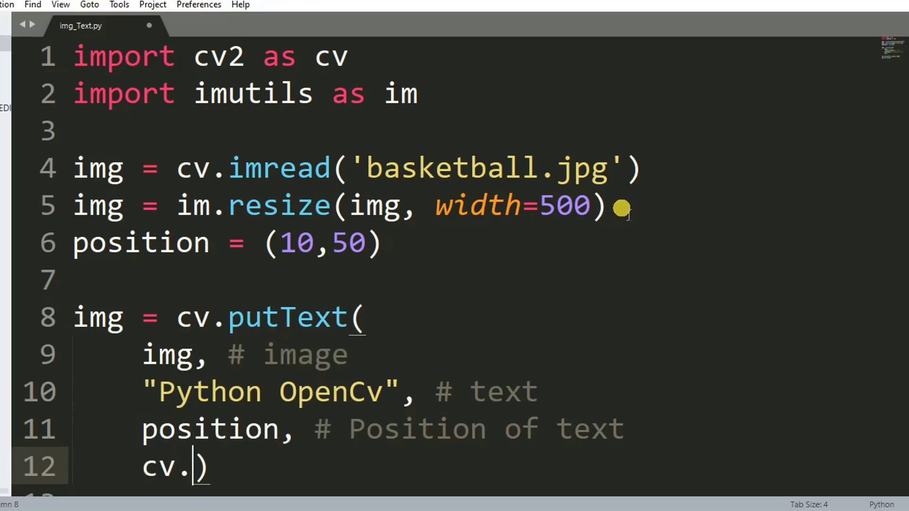
type("FONT")
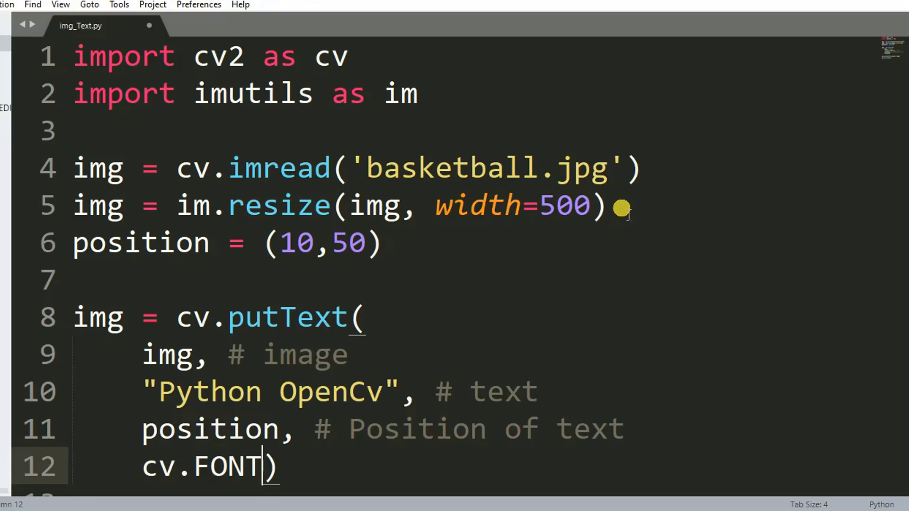
type("_HER")
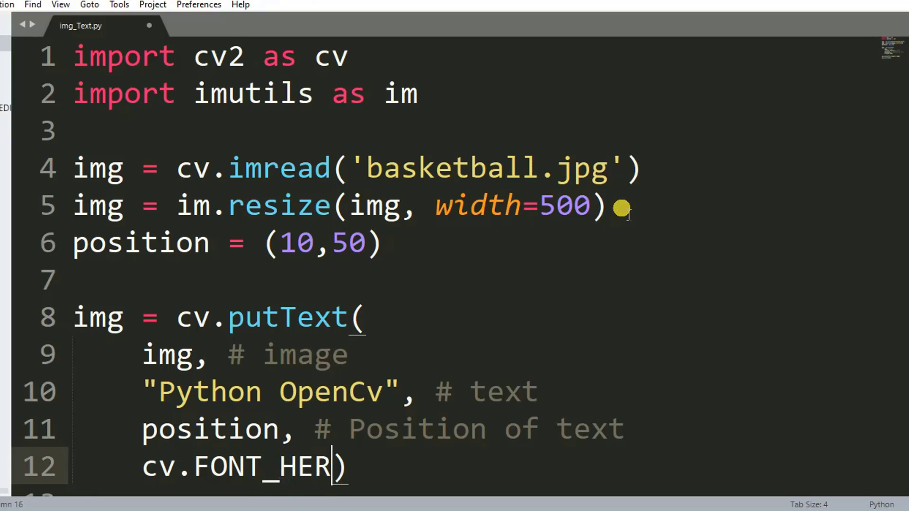
type("SHE")
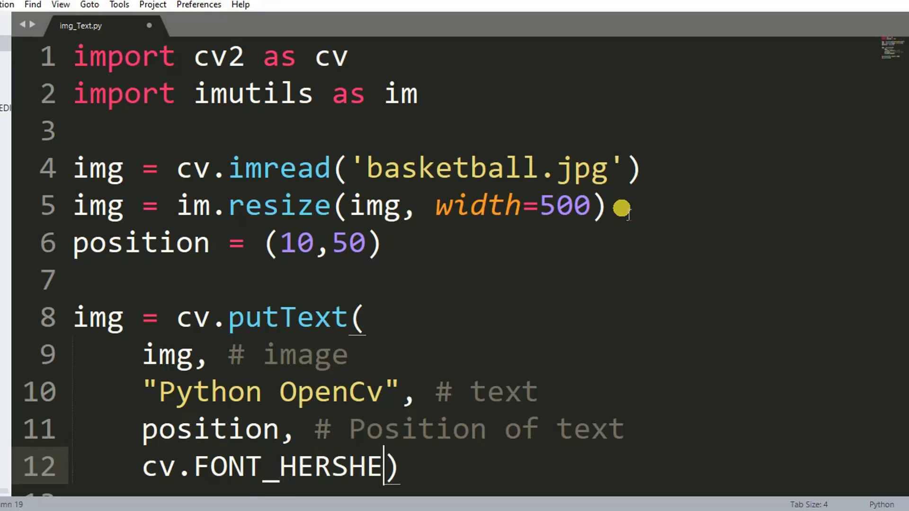
type("Y")
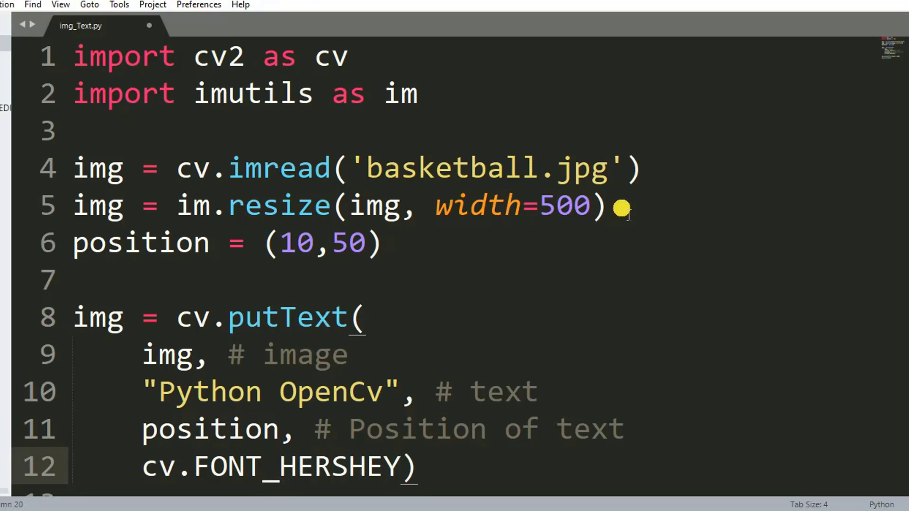
type("_")
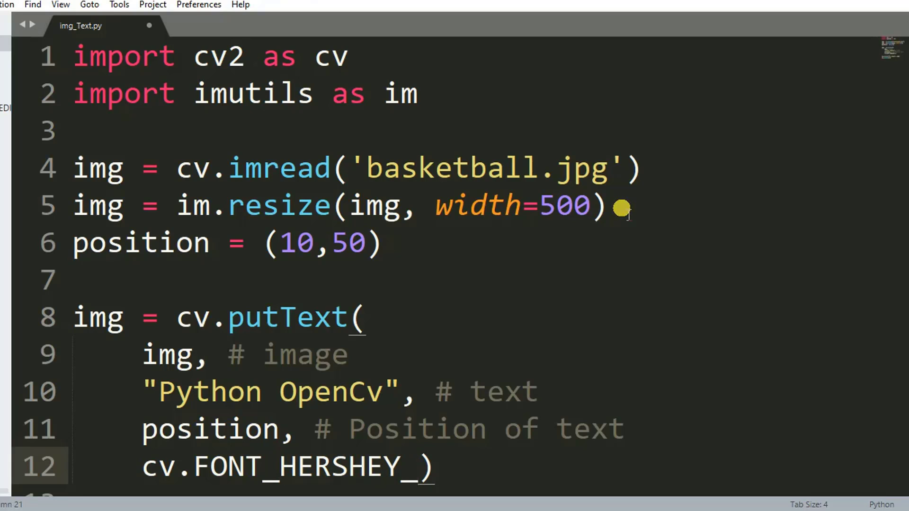
type("SIMPLE")
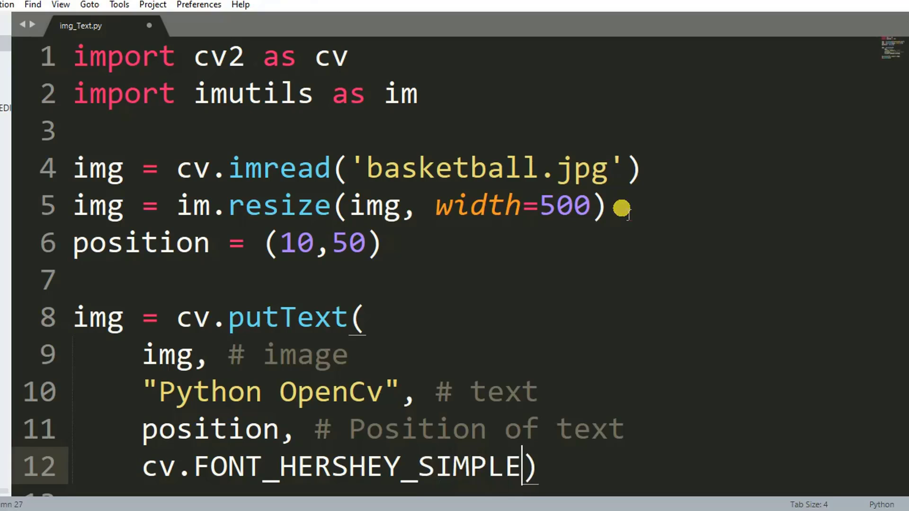
type("X")
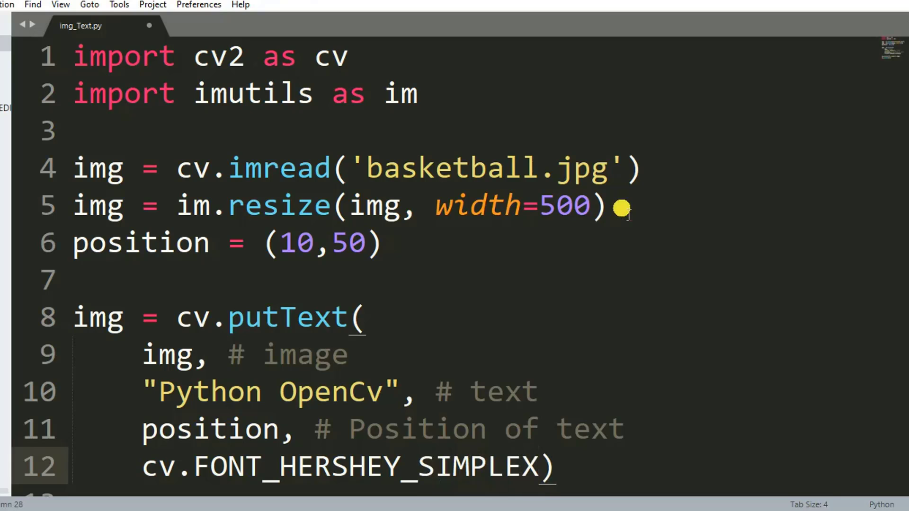
type(", ")
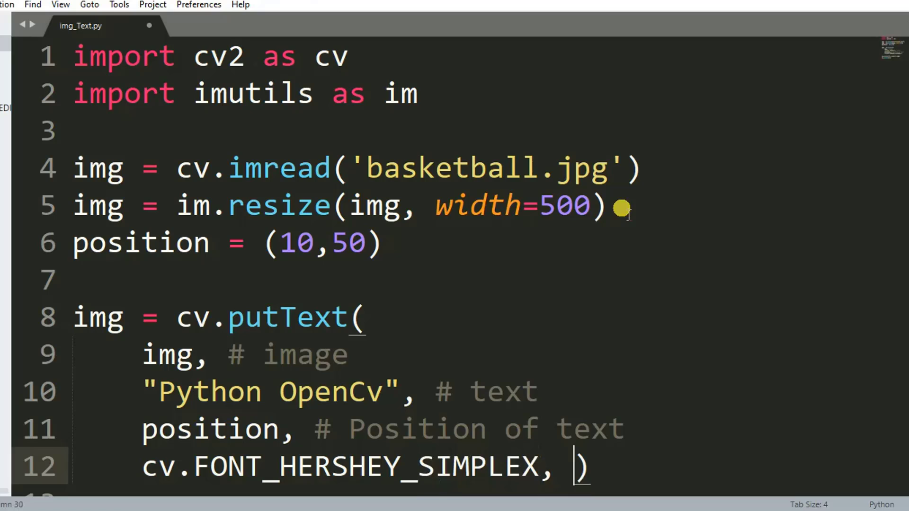
type("# FONT")
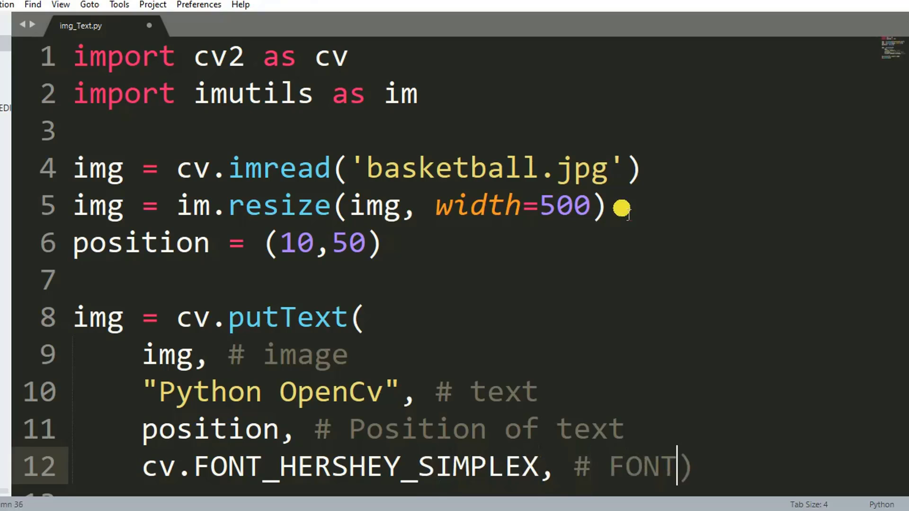
Add cv.FONT_HERSHEY_SIMPLEX with a '# font family' comment, correcting the comment.
key("BackSpace")
key("BackSpace")
key("BackSpace")
key("BackSpace")
key("BackSpace")
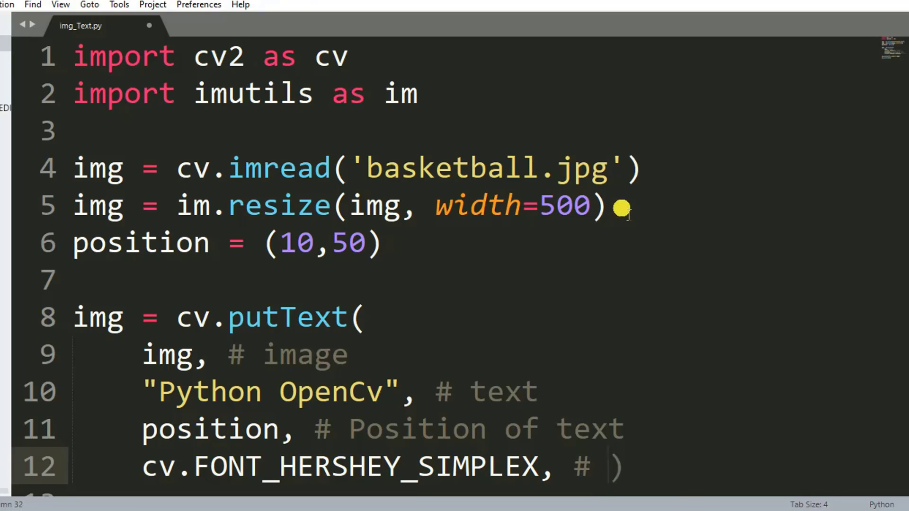
key("BackSpace")
type("f")
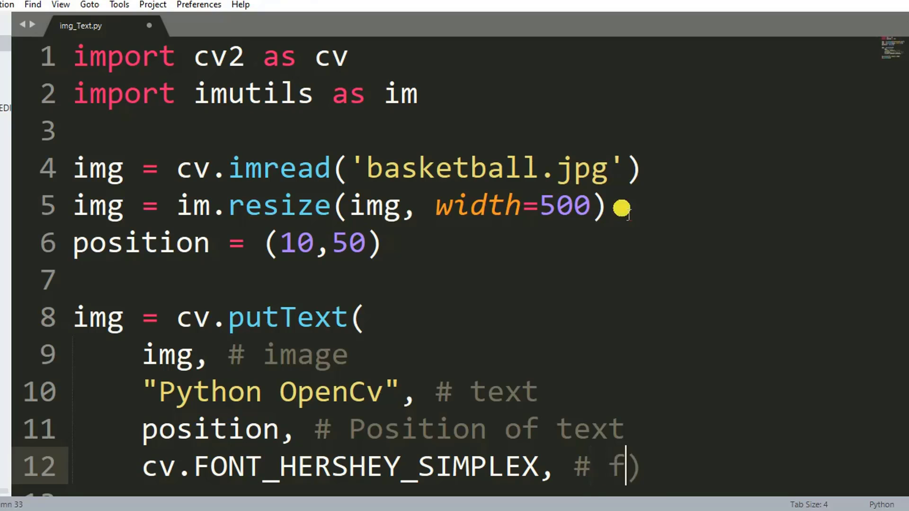
type("ont f")
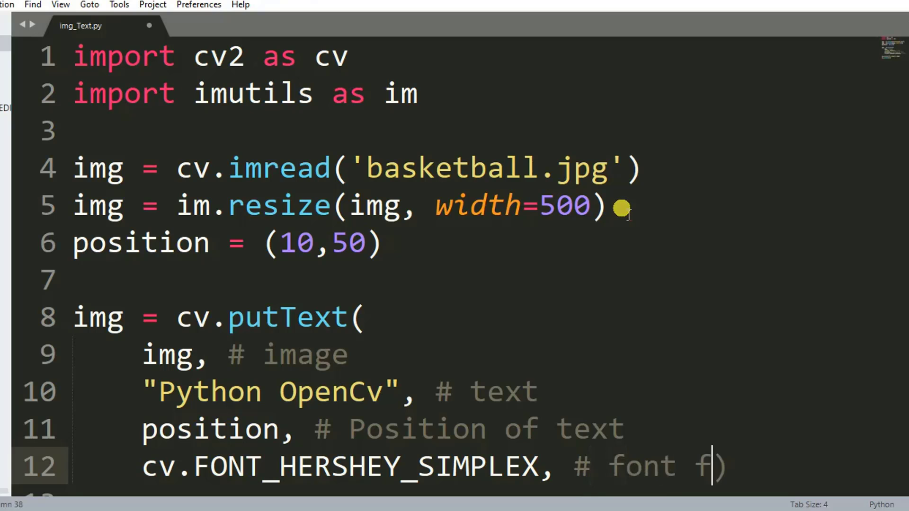
type("a")
type("m")
type("i")
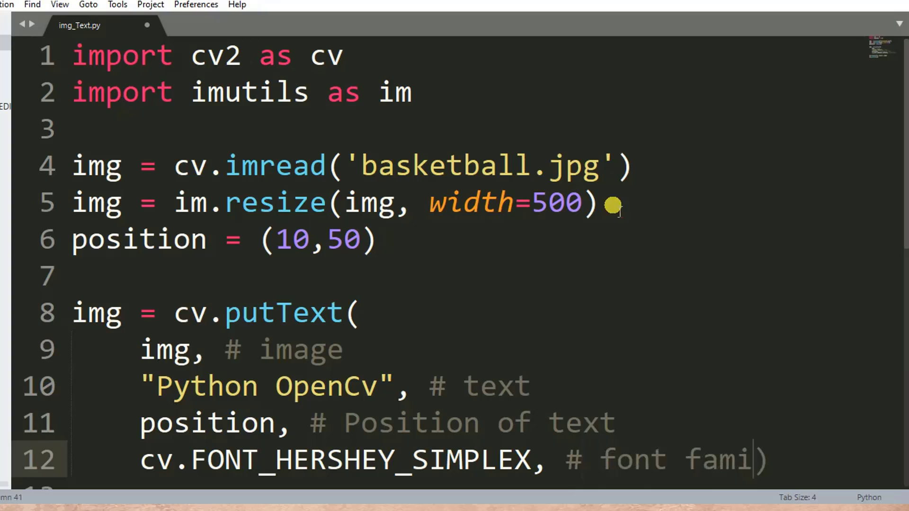
type("ly")
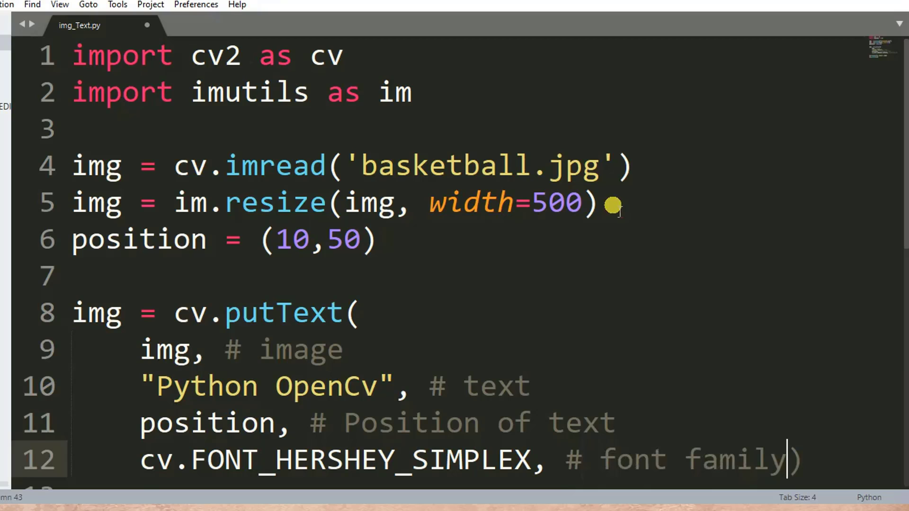
Add font size 1 and the green (0,255,0) colour argument.
key("Return")
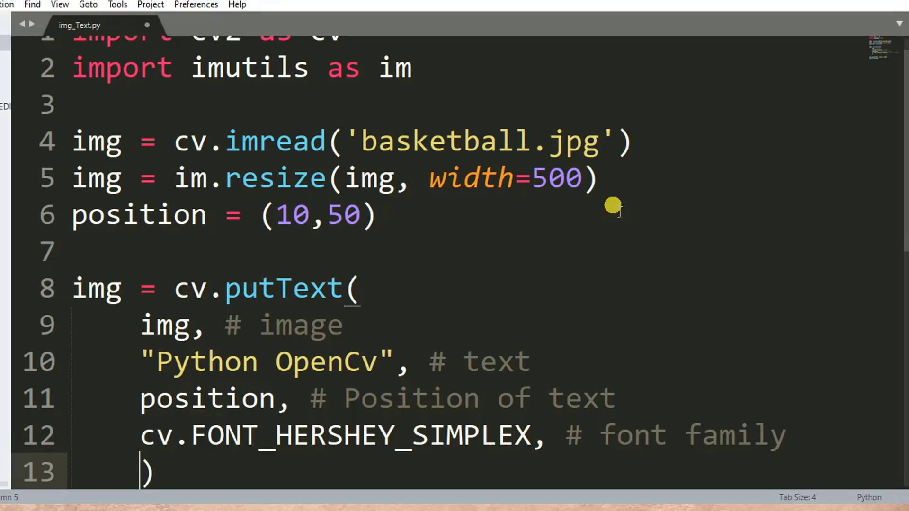
type("1")
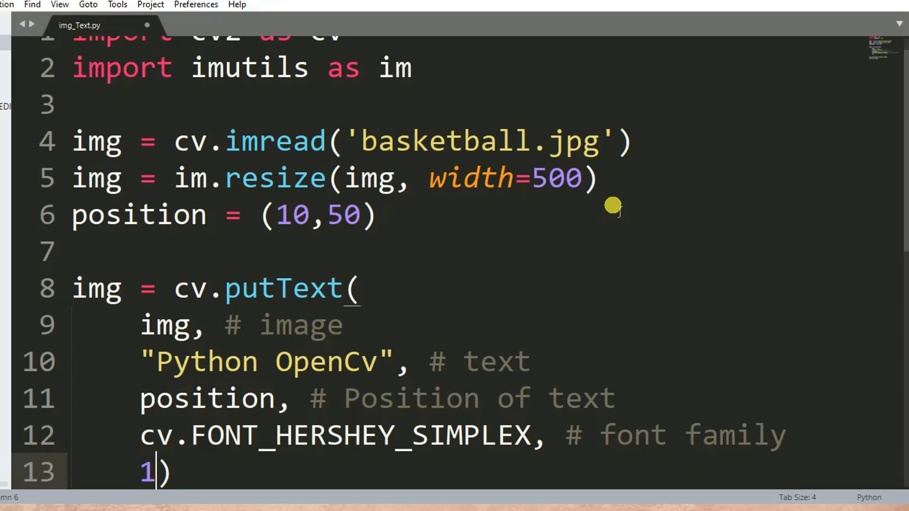
type(", ")
type("# f")
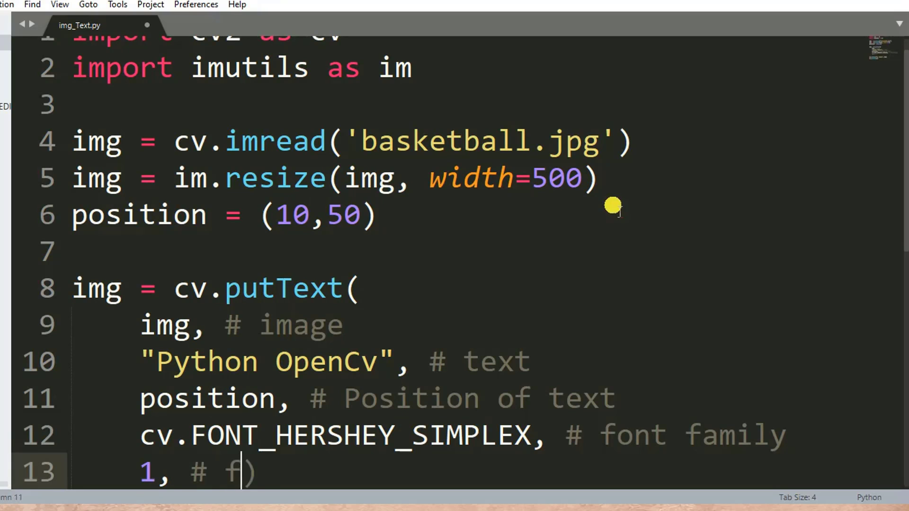
type("ont siz")
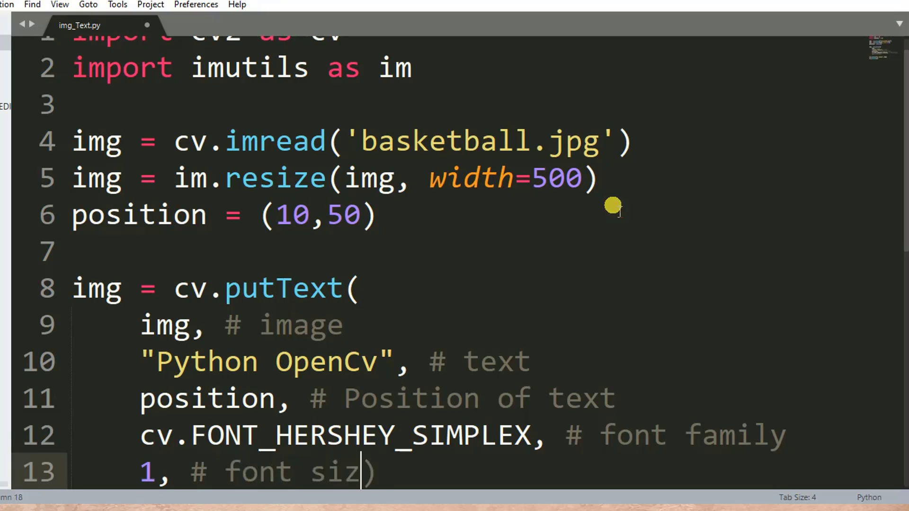
type("e")
key("Return")
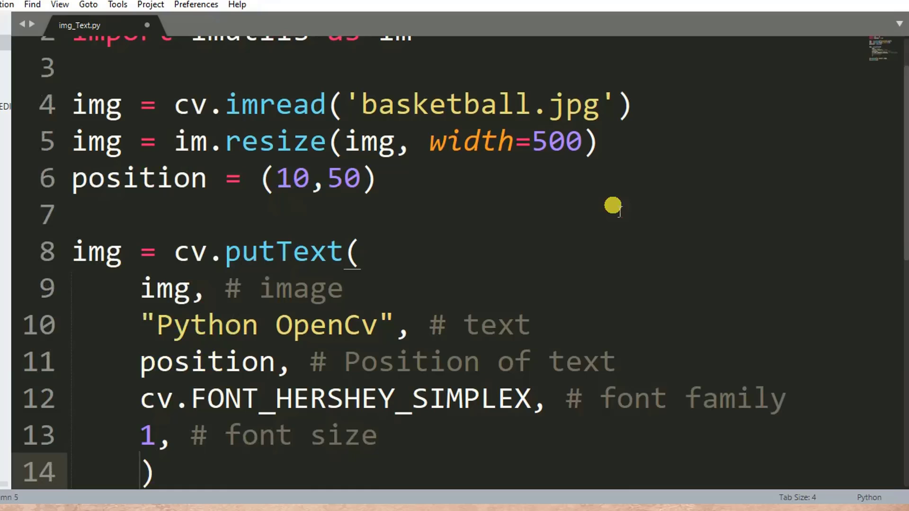
type("9")
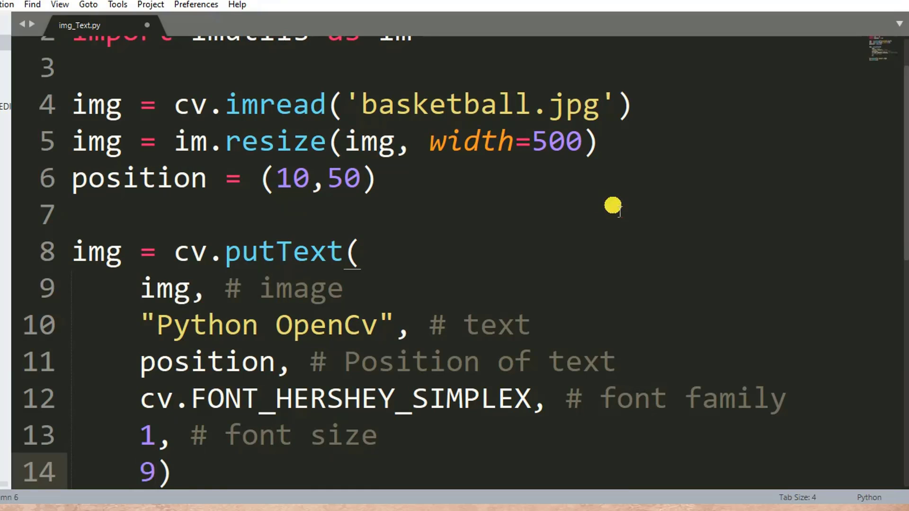
key("BackSpace")
type("(")
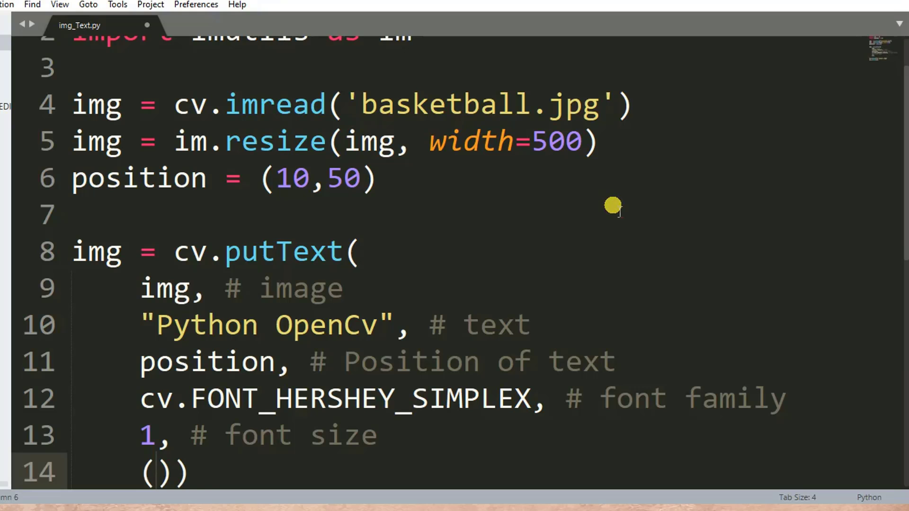
type("0,")
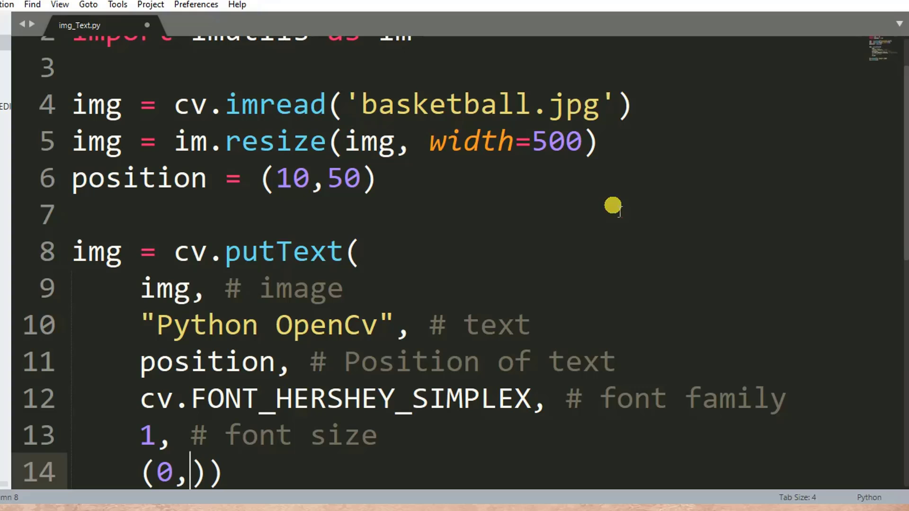
type(" 2")
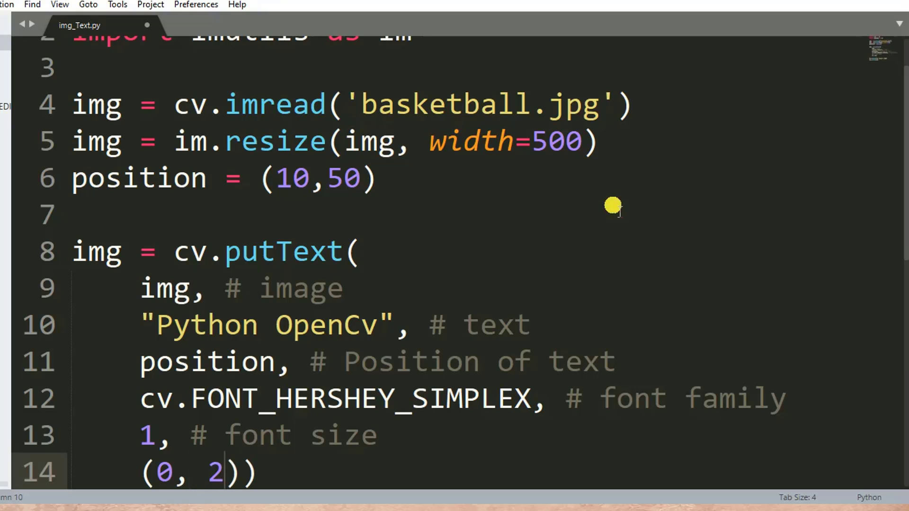
key("BackSpace")
key("BackSpace")
type("2")
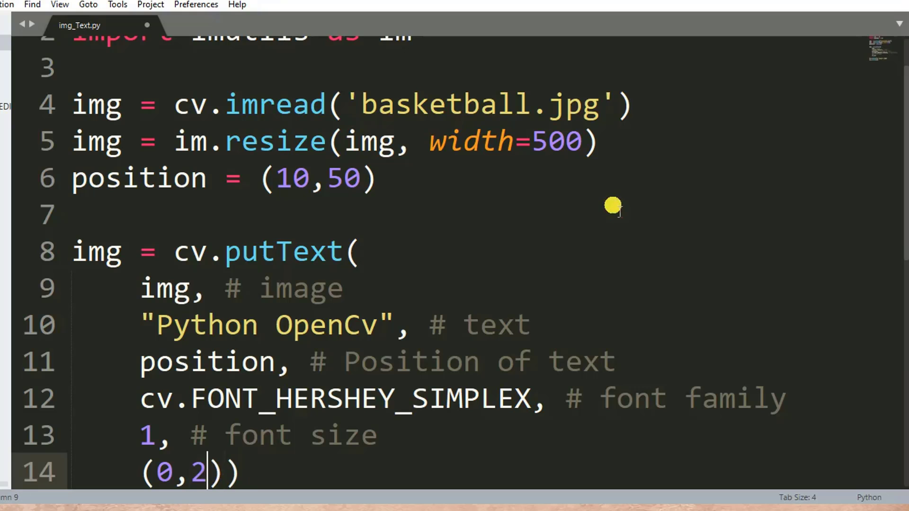
type("55,0")
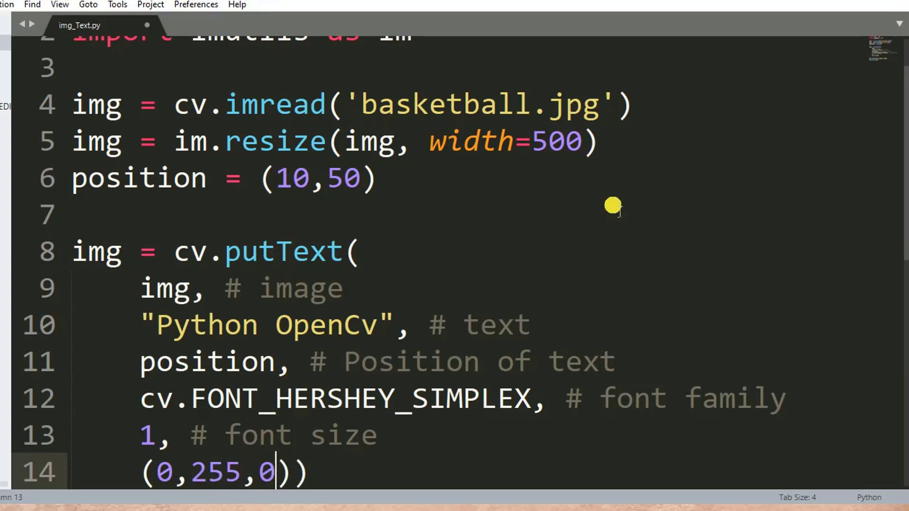
Comment the colour as '# font color' and move ')' to its own line.
key("Right")
type("#")
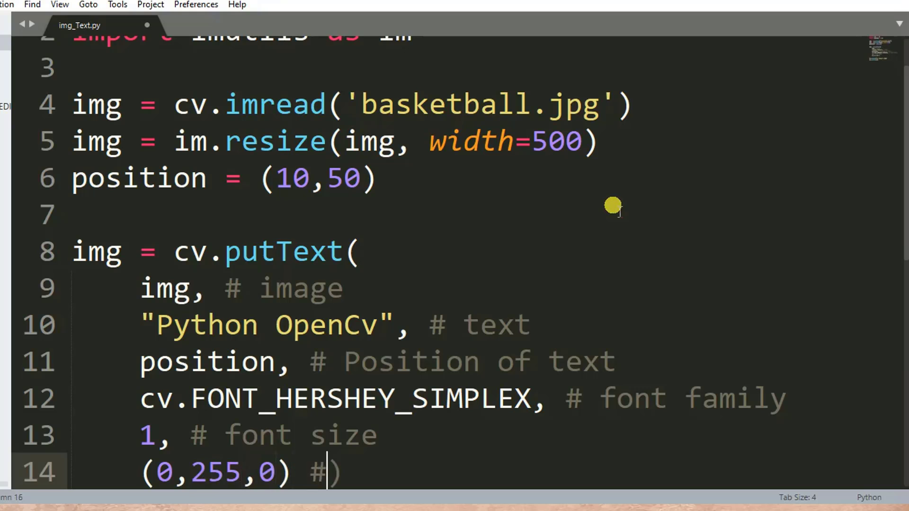
key("BackSpace")
key("BackSpace")
type(", ")
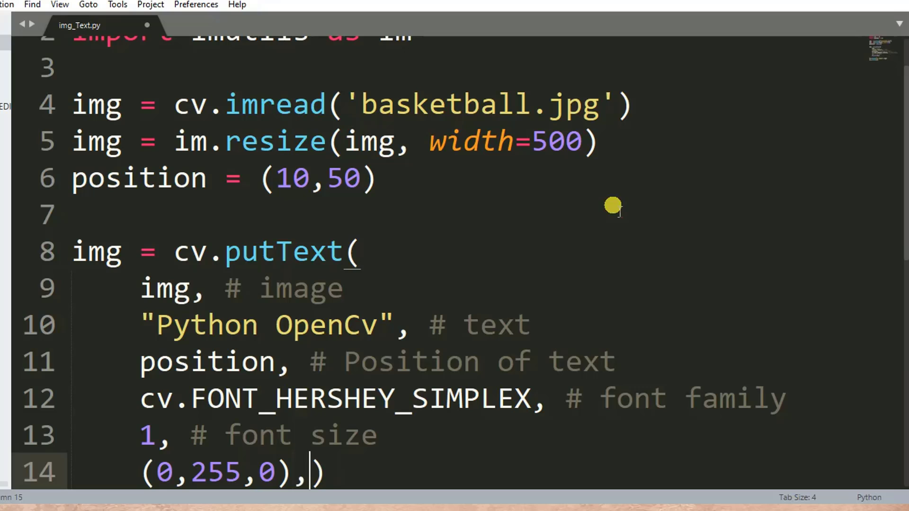
type("#")
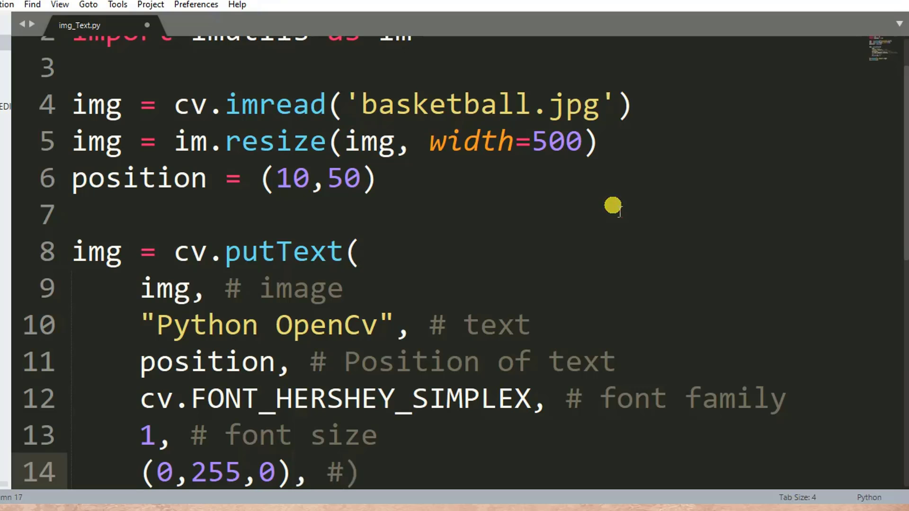
type("fon")
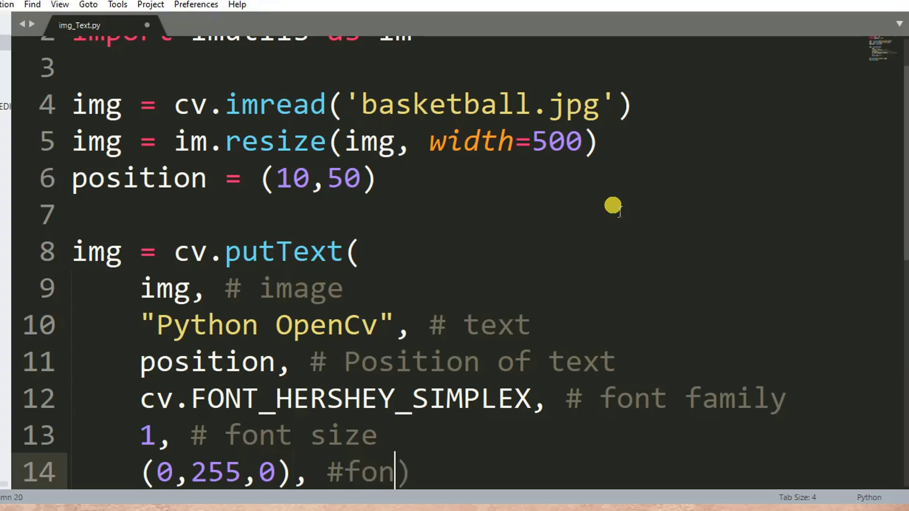
type("t")
key("Left")
key("Left")
key("Left")
key("Left")
key("Left")
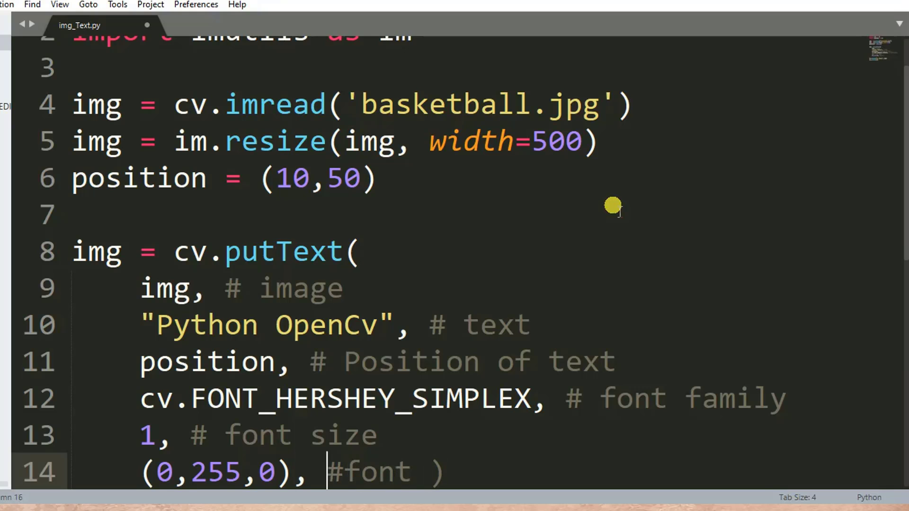
key("Right")
key("Right")
key("Right")
key("Right")
key("Right")
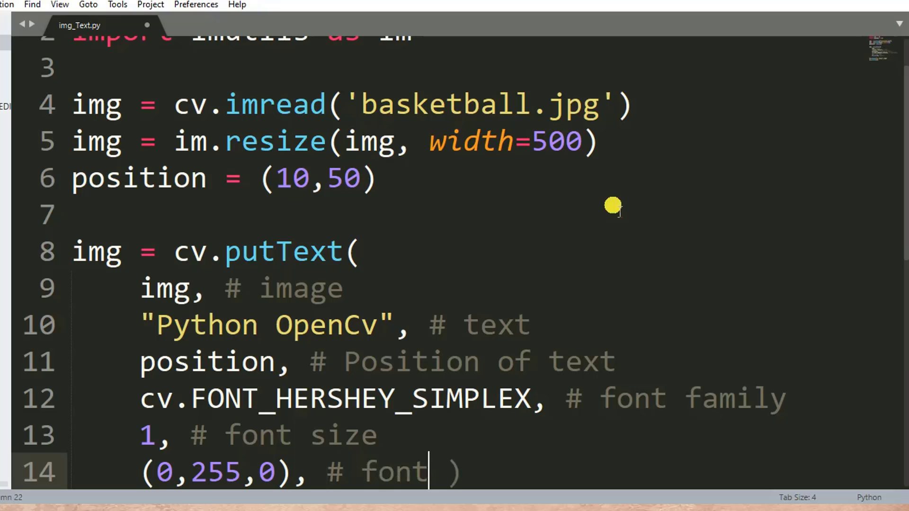
type("color ")
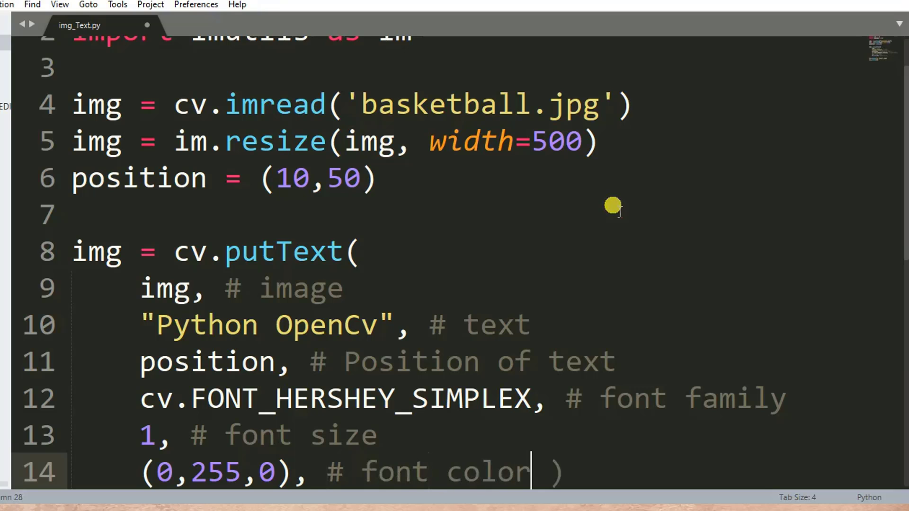
type("t")
key("BackSpace")
key("Return")
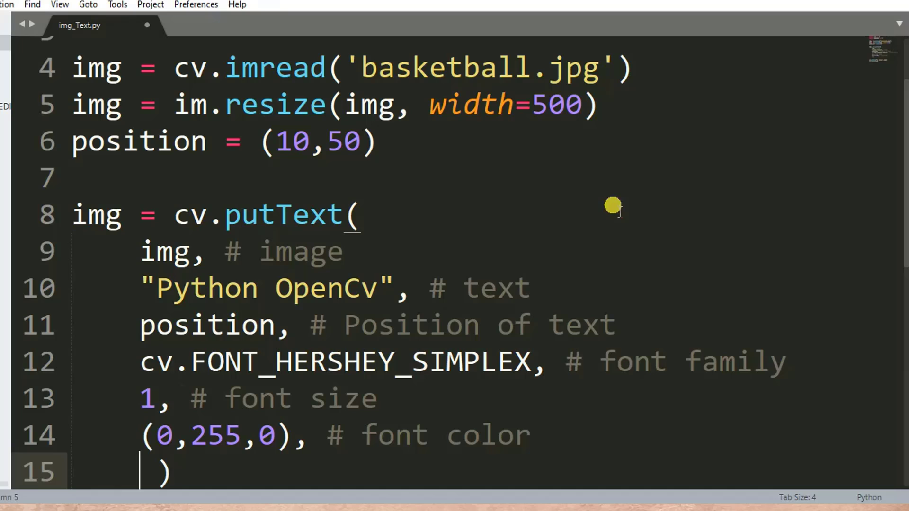
type("3,")
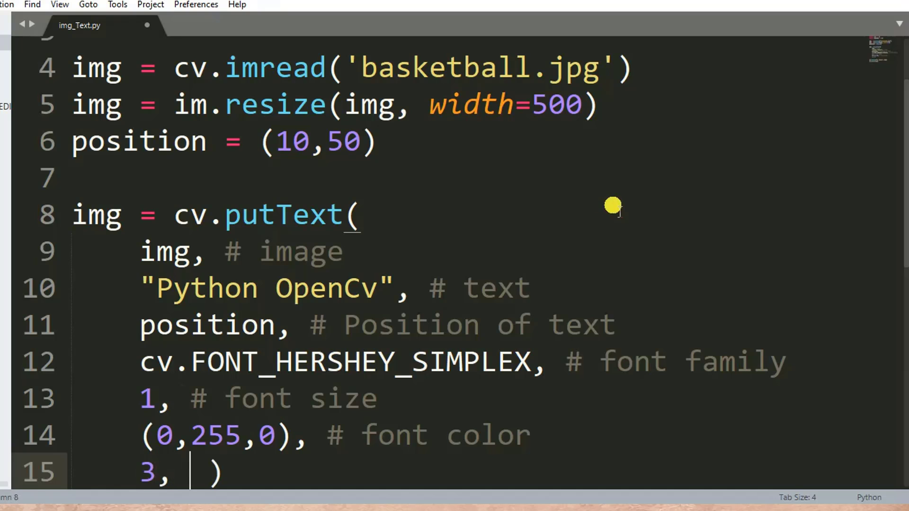
type(" # fon")
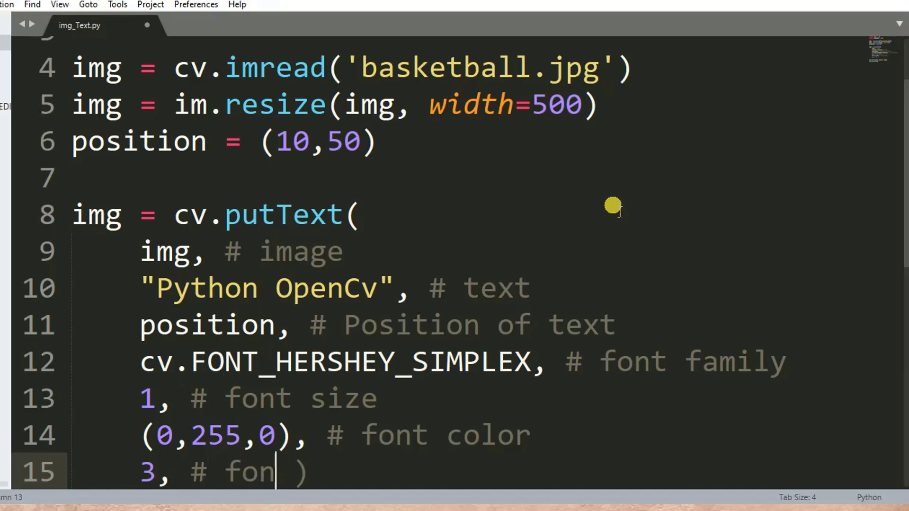
type("t ")
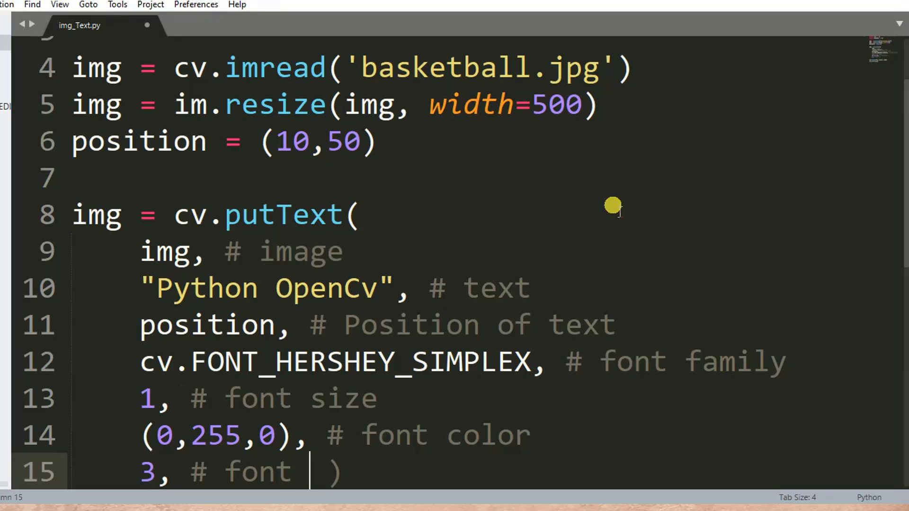
type("stro")
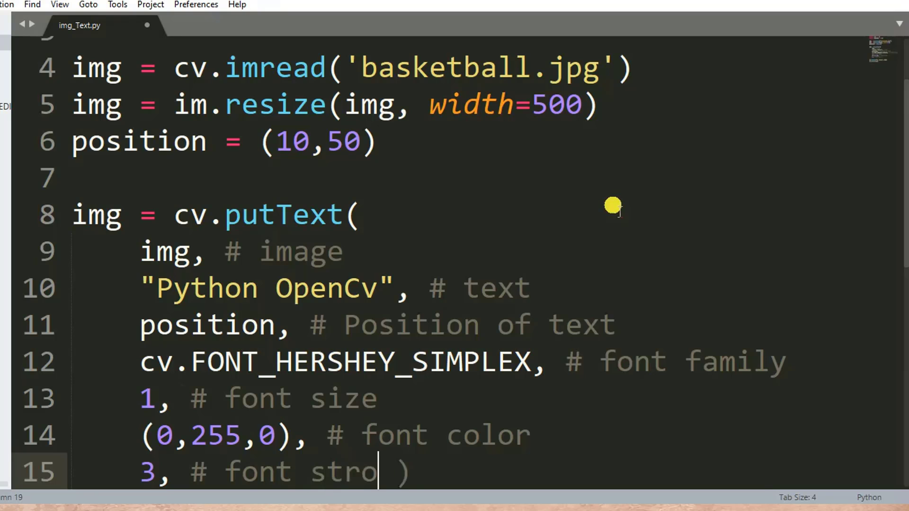
type("ke")
Add thickness 3 with a '# font stroke' comment, then review the arguments above.
key("Return")
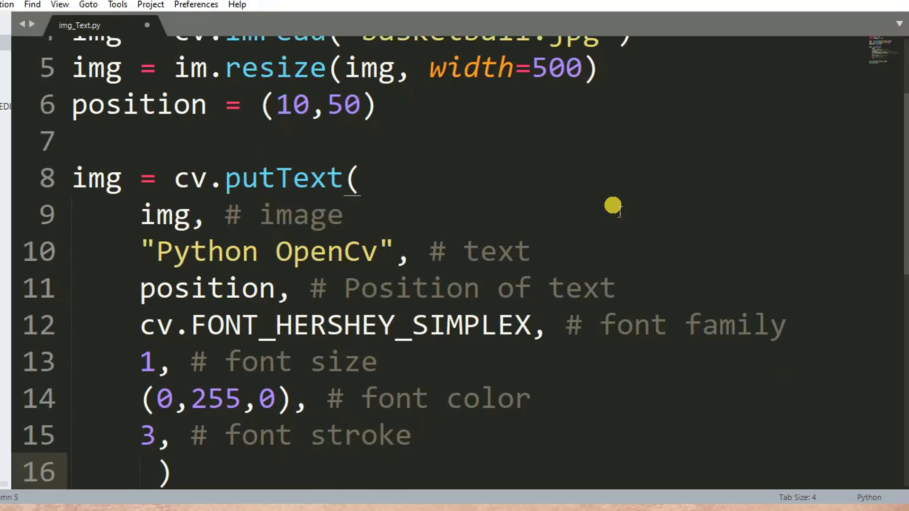
key("Up")
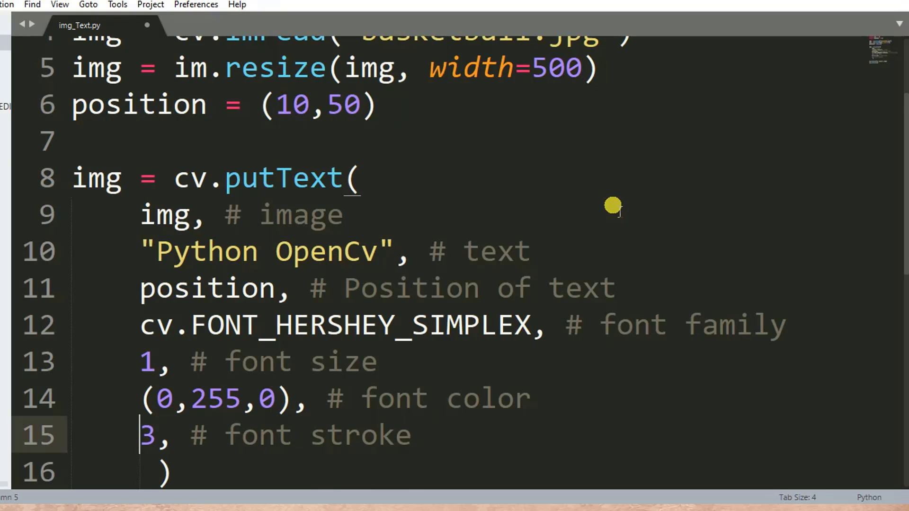
key("Up")
key("Up")
key("Up")
key("Up")
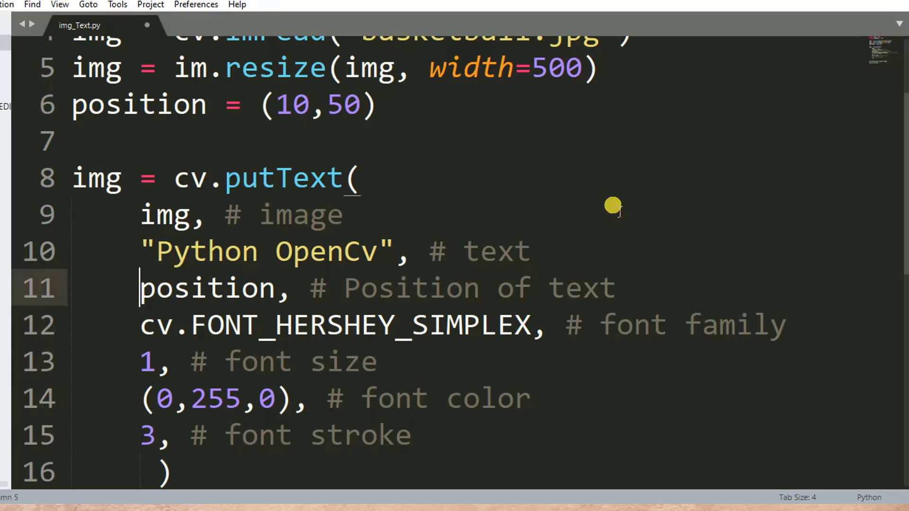
key("Up")
key("Up")
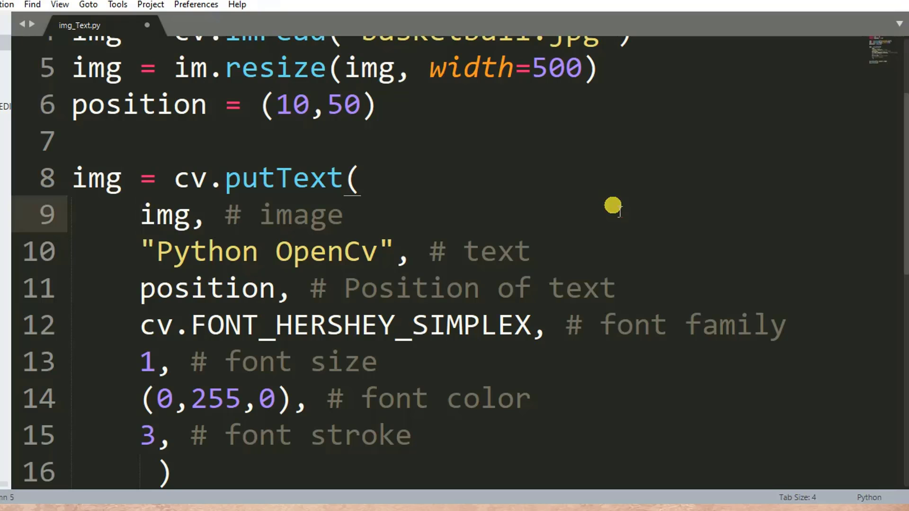
Save img_Text.py from the cv.waitKey line and switch to the MINGW64 terminal.
key("Down")
key("Down")
key("Down")
key("Down")
key("Down")
key("Down")
key("Down")
key("Down")
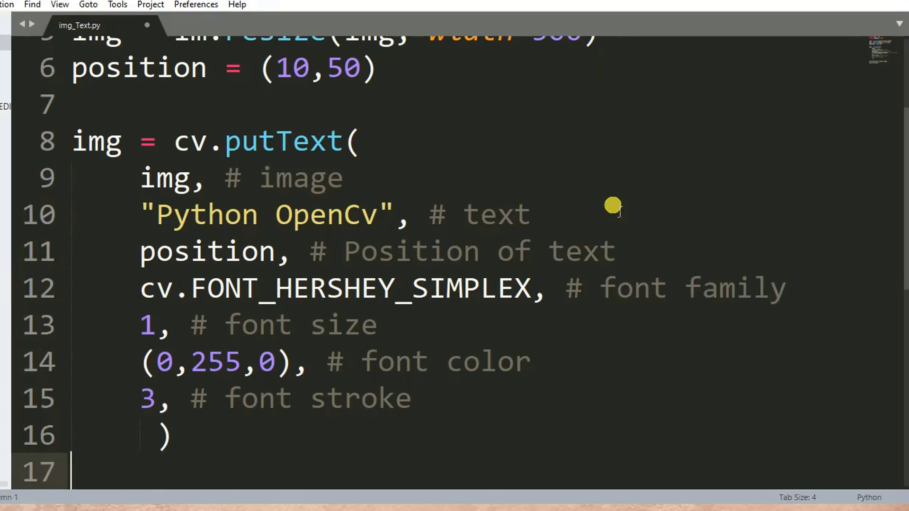
key("Down")
key("Down")
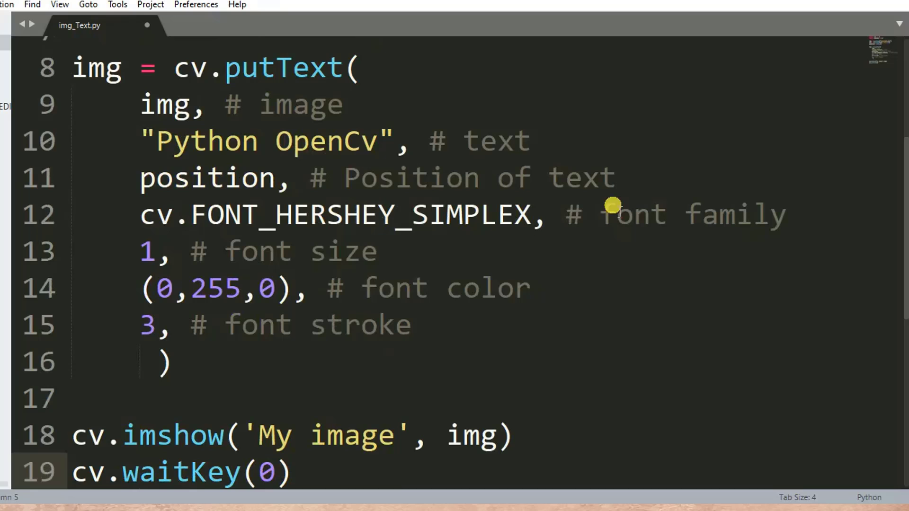
key("ctrl+s")
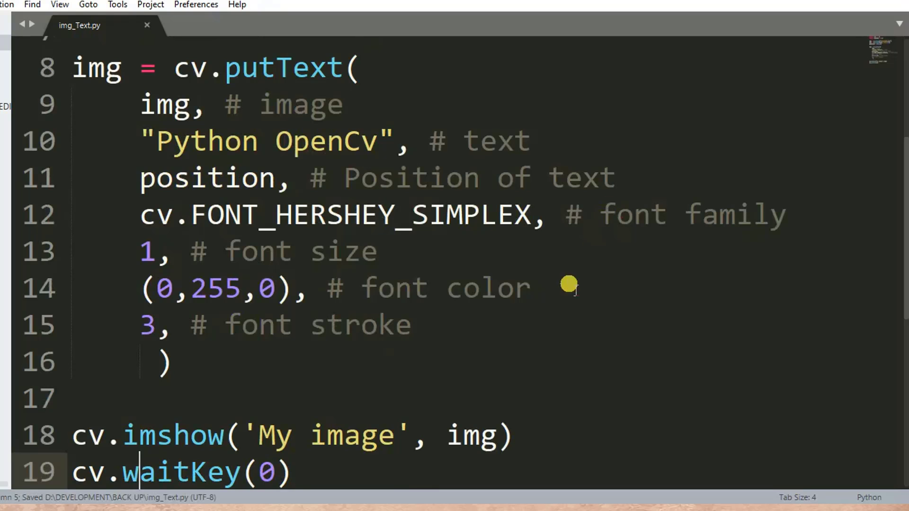
left_click(399, 507)
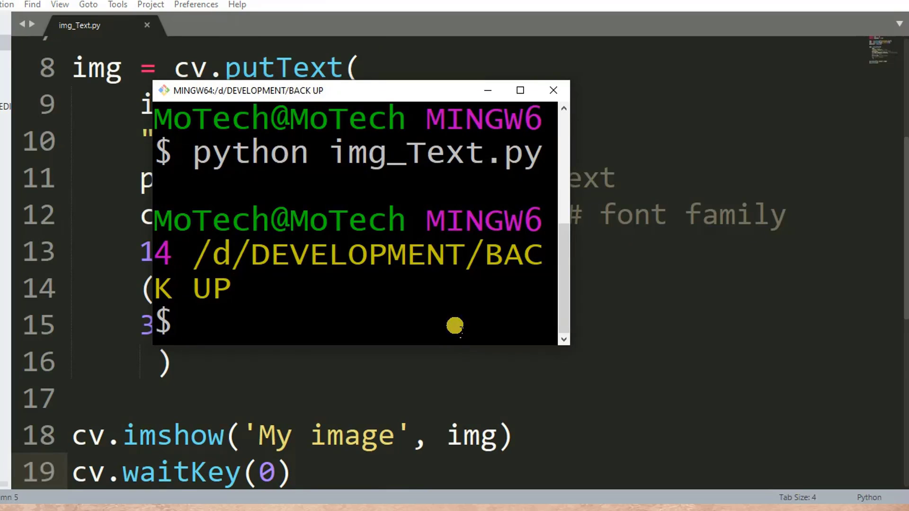
Maximize and clear Git Bash, then rerun the recalled 'python img_Text.py' command.
left_click(519, 92)
key("ctrl+l")
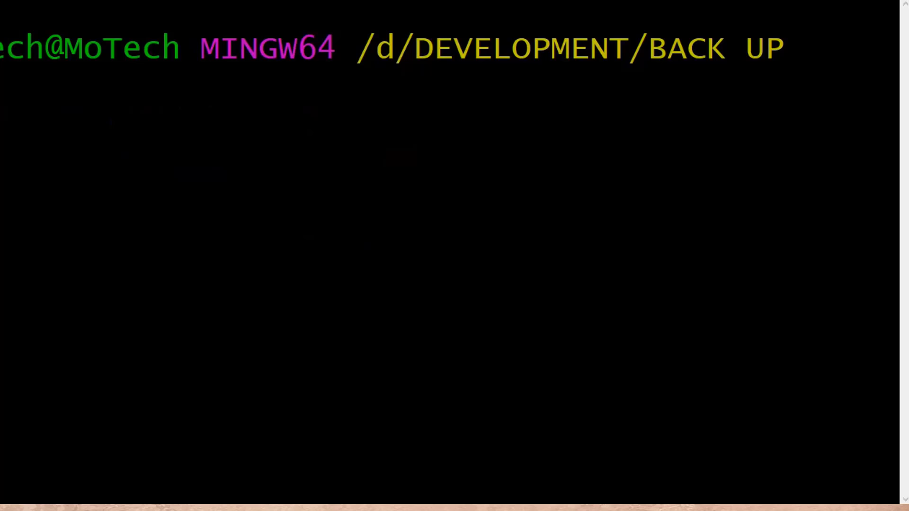
key("Up")
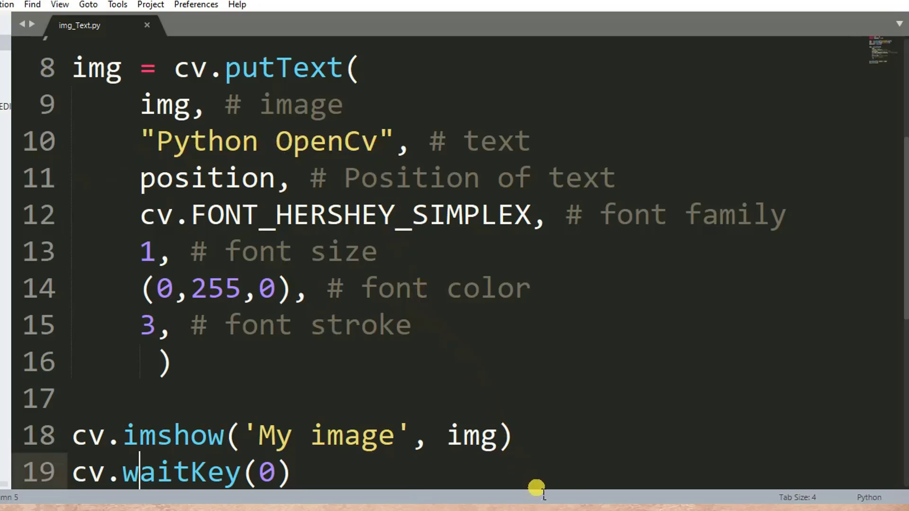
key("ctrl+b")
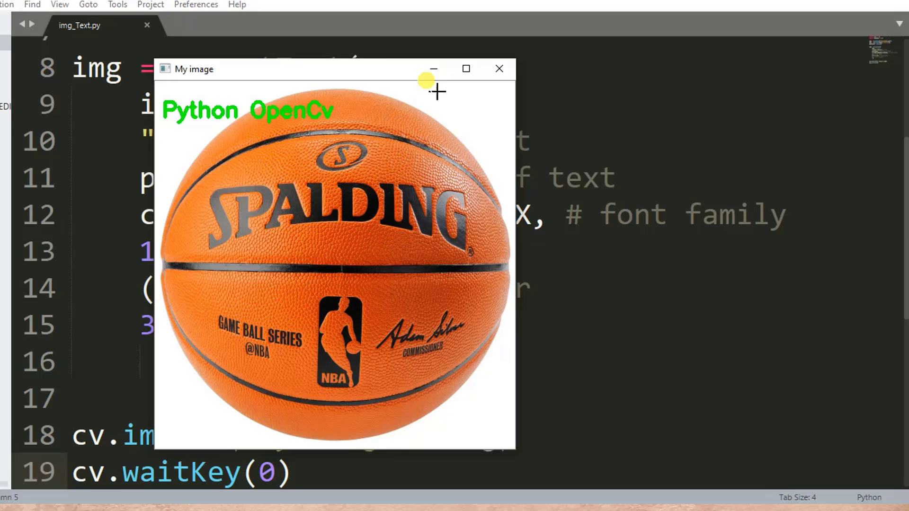
Minimize the My image window and review the imread and resize lines on lines 4-5.
left_click(426, 71)
scroll(384, 179, "up", 3)
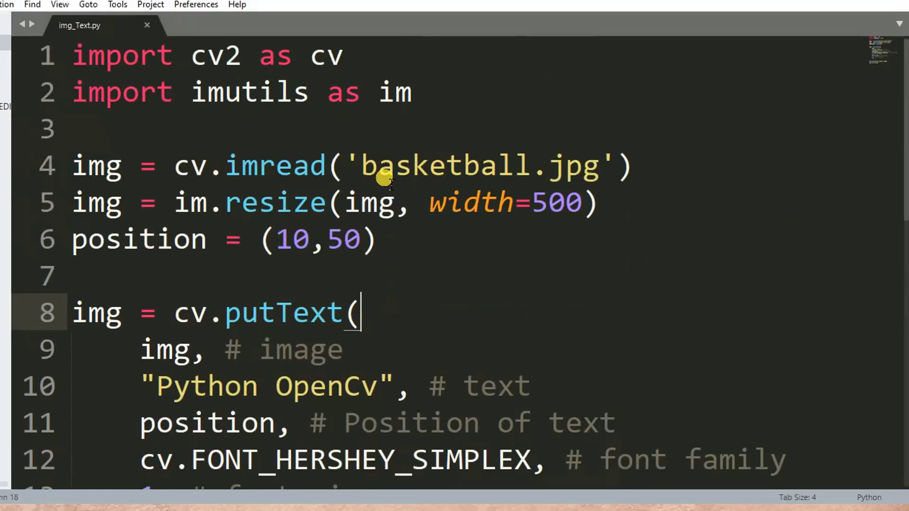
left_click(240, 164)
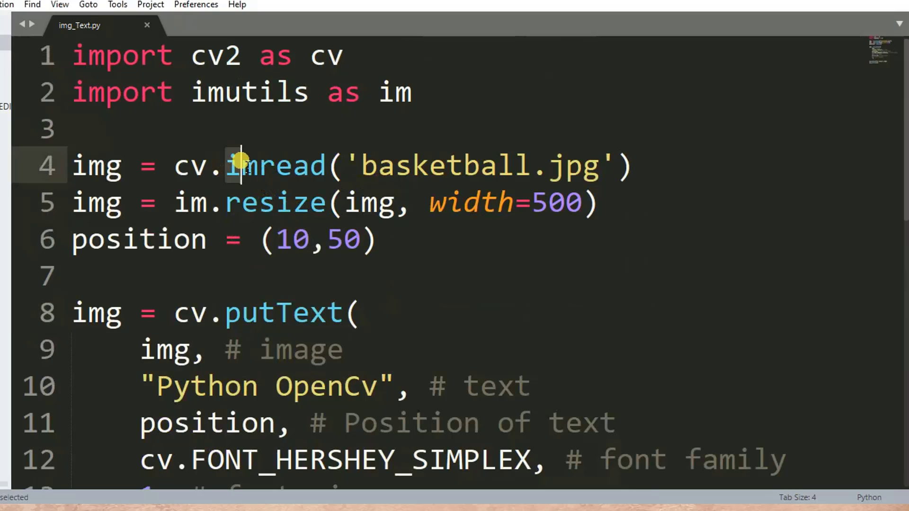
left_click(260, 187)
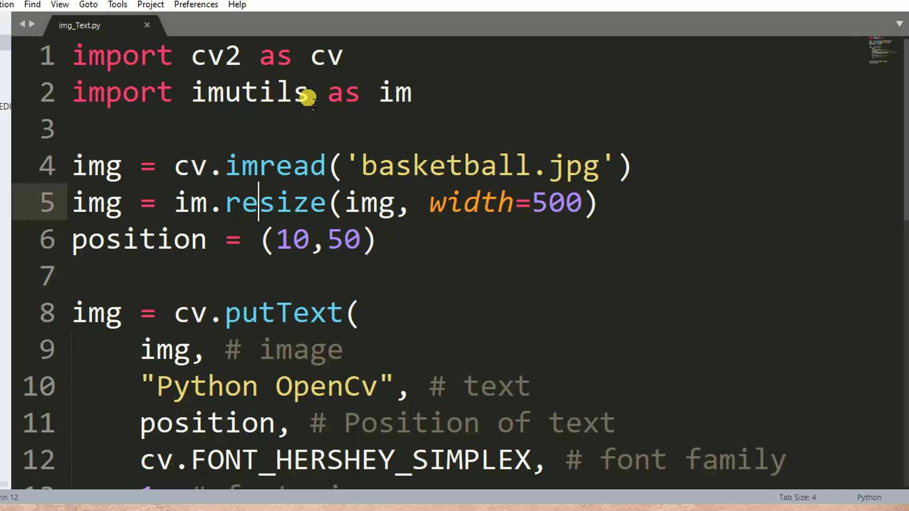
scroll(278, 232, "down", 1)
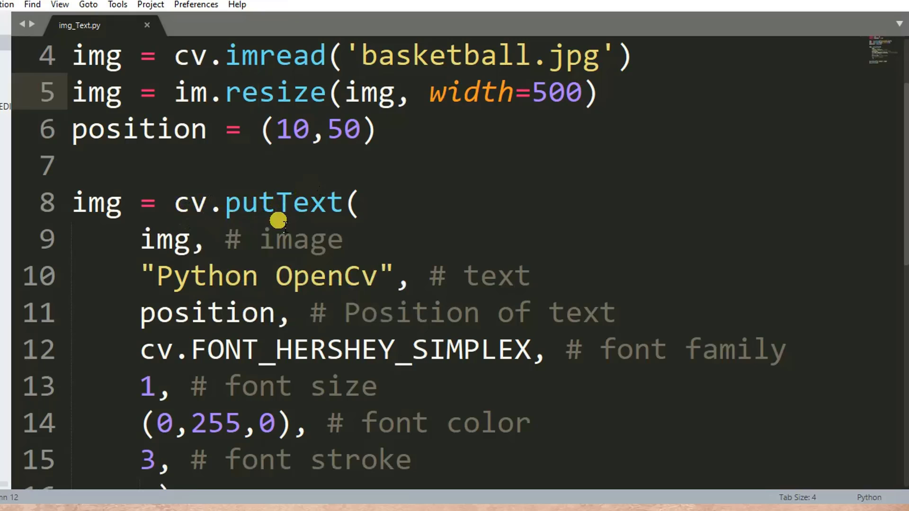
scroll(278, 221, "up", 1)
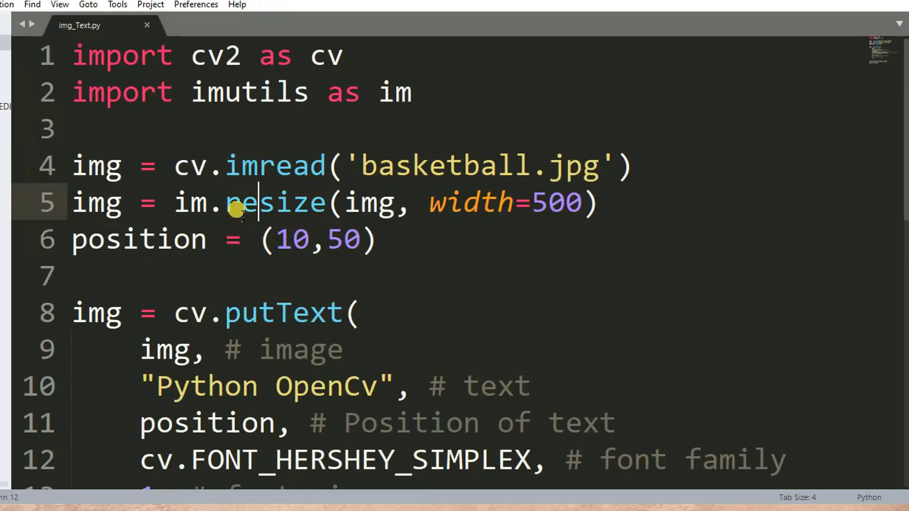
scroll(325, 208, "down", 1)
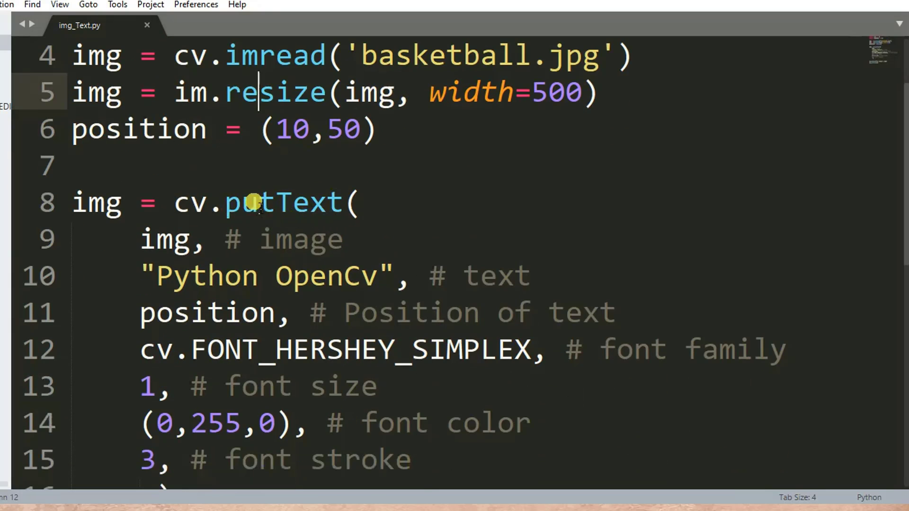
scroll(255, 241, "down", 5)
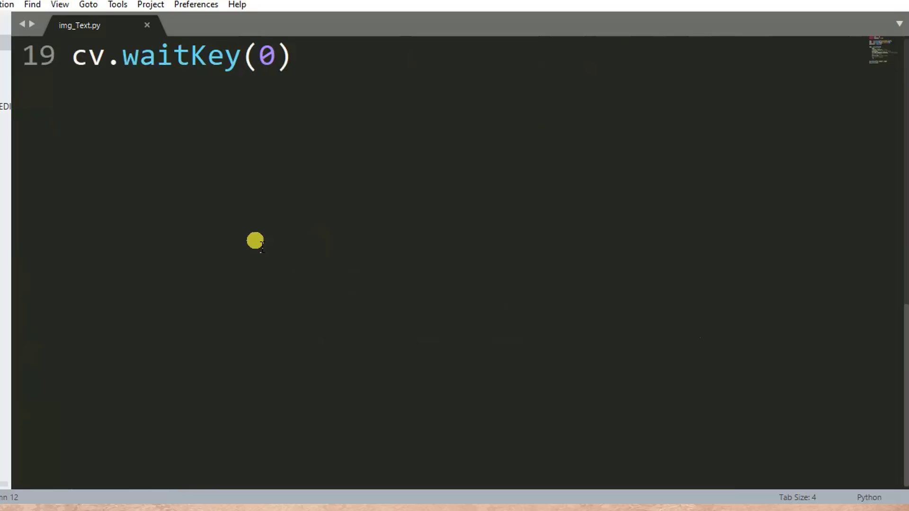
scroll(256, 241, "up", 1)
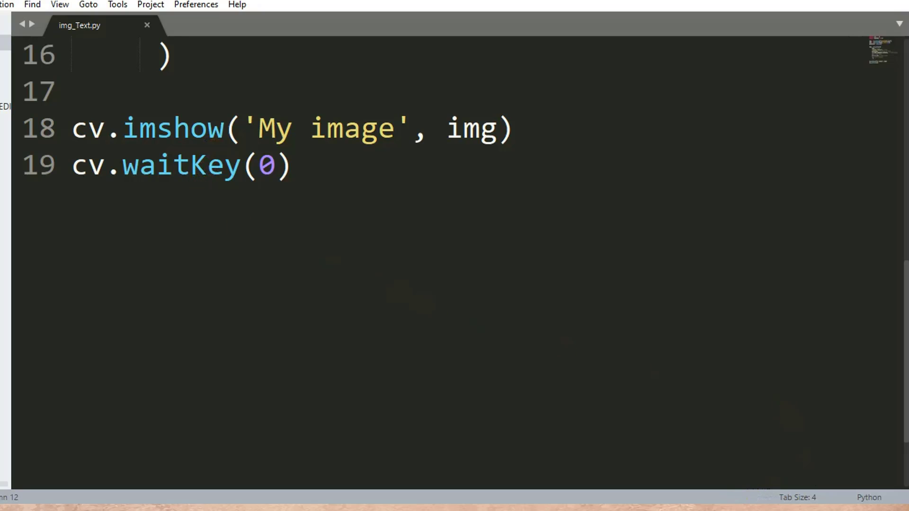
key("ctrl+b")
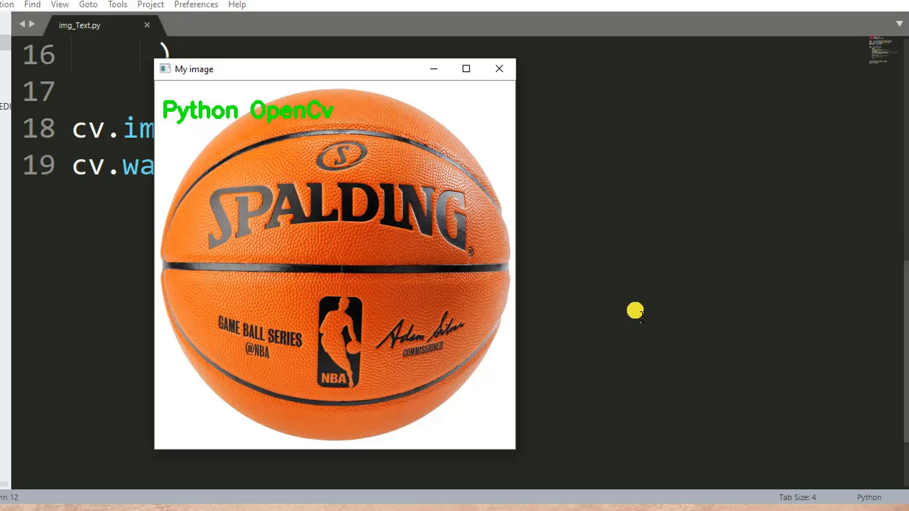
key("Escape")
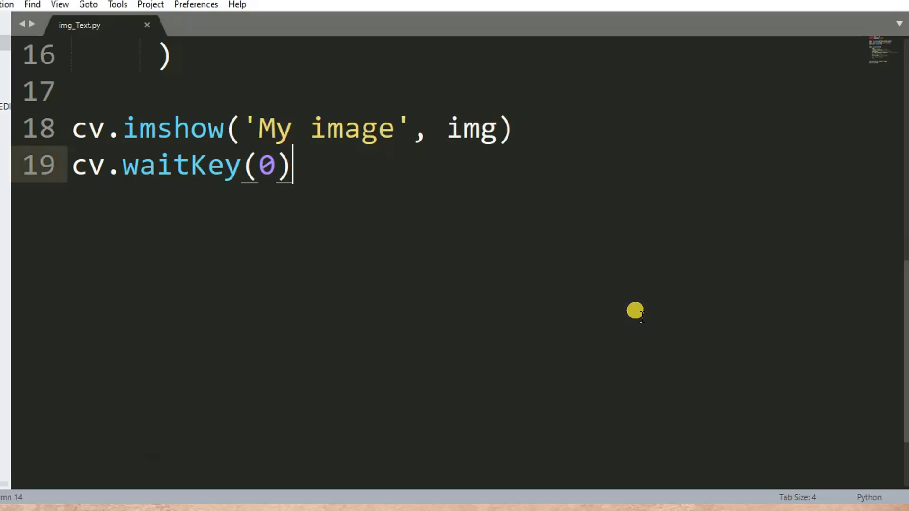